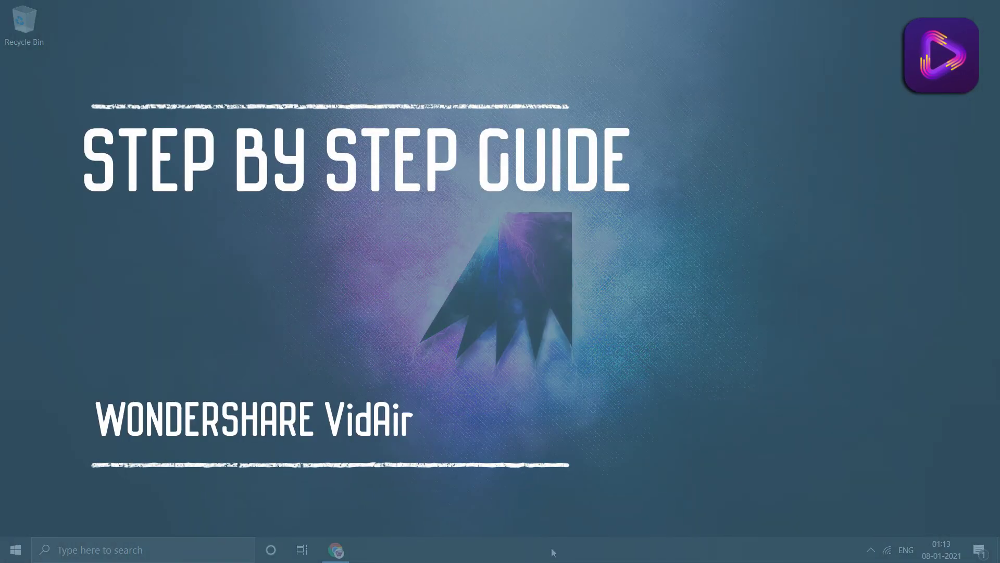
Bring the Chrome window showing the VidAir homepage back into view
click(358, 553)
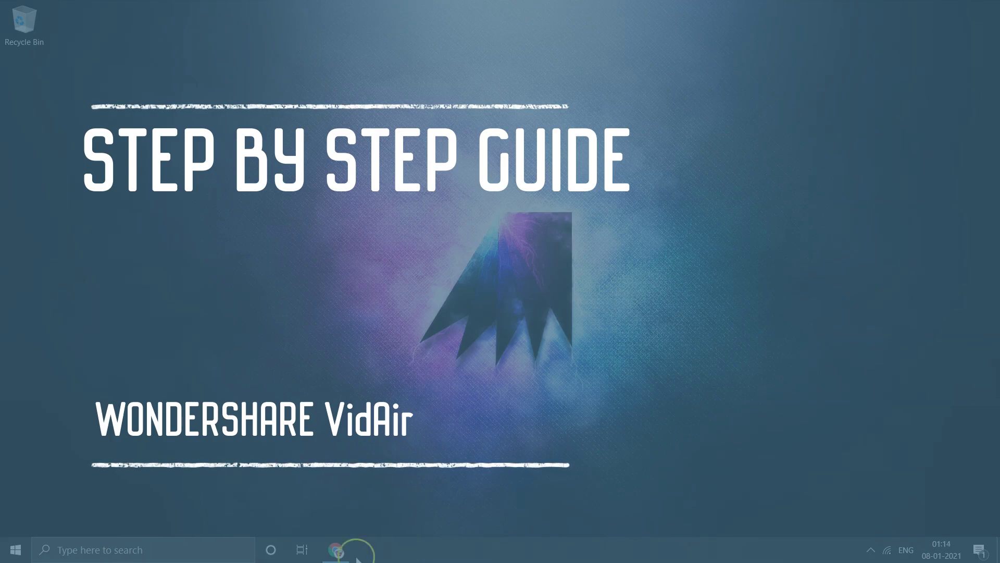
click(338, 557)
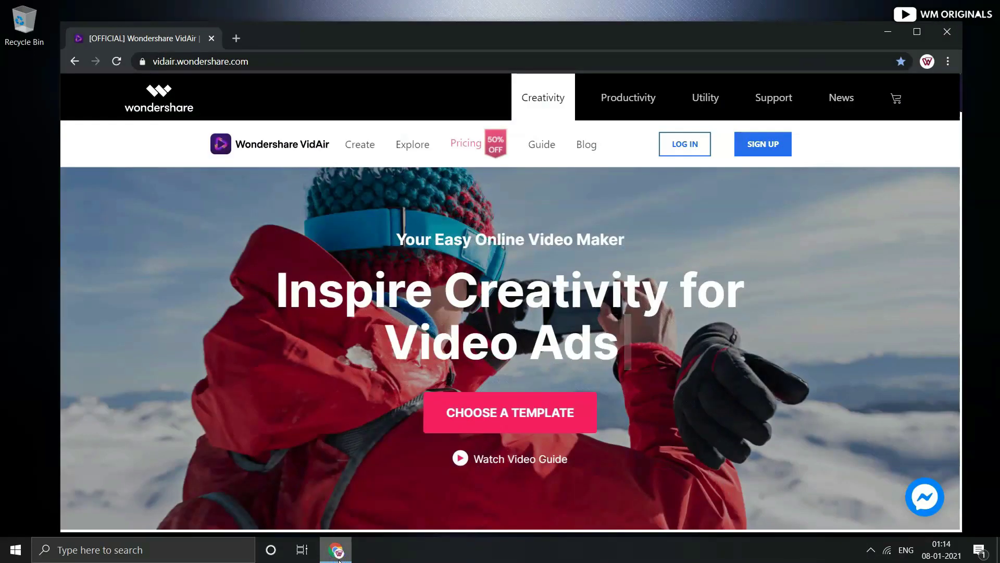
click(960, 134)
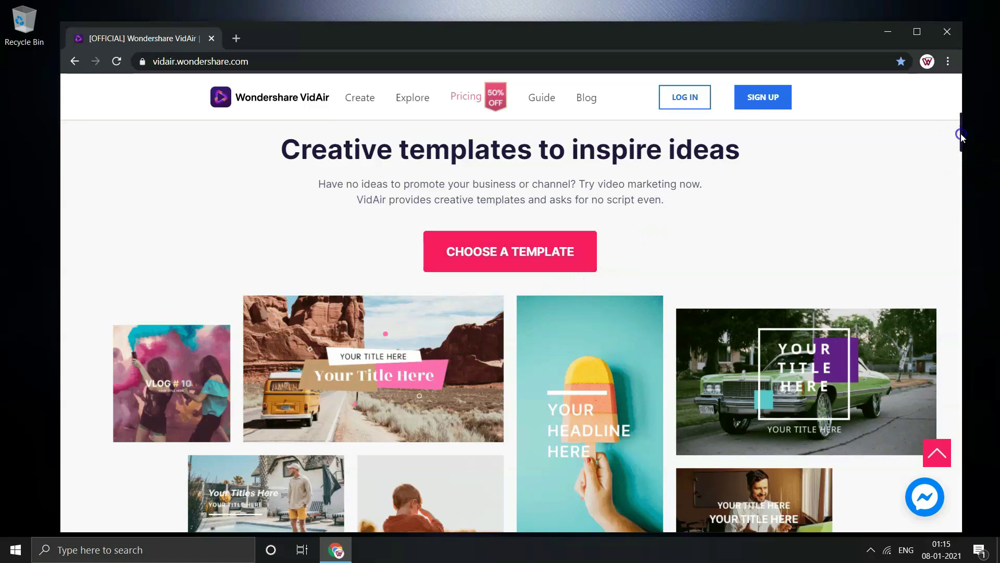
Scroll down through the homepage's feature and testimonial sections to the Easy Online Video Editor banner
drag(961, 135, 963, 194)
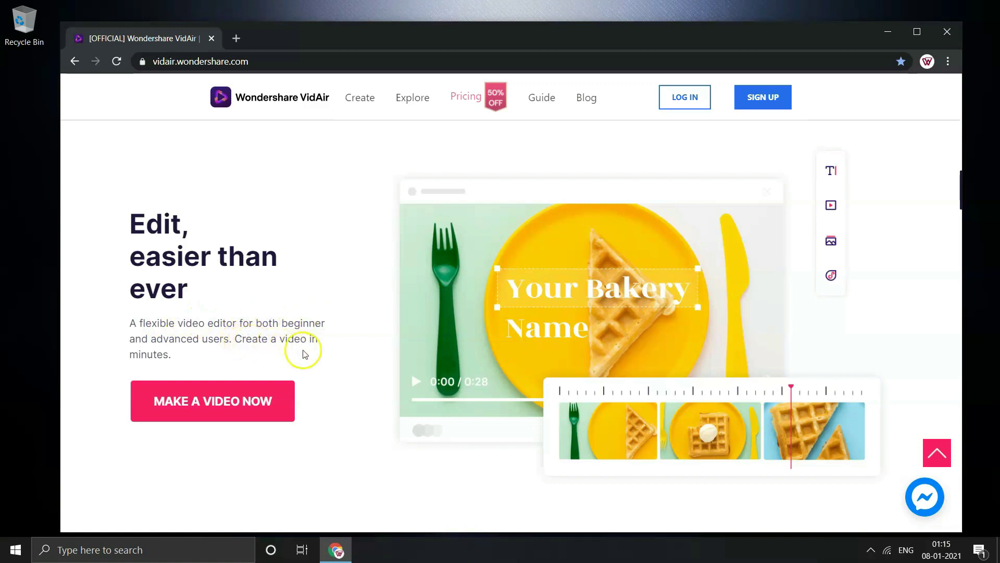
drag(961, 190, 967, 234)
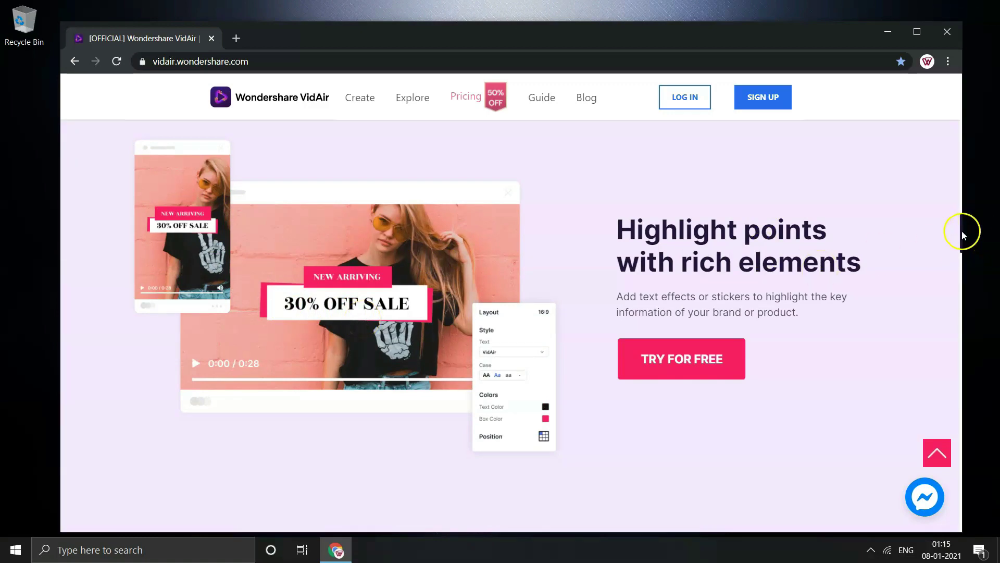
drag(962, 234, 961, 272)
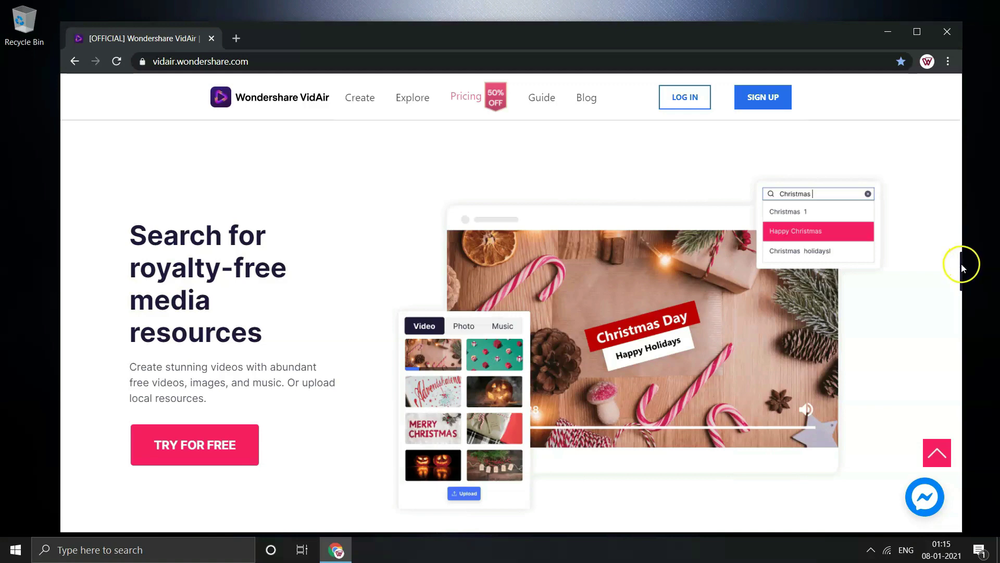
drag(962, 268, 959, 311)
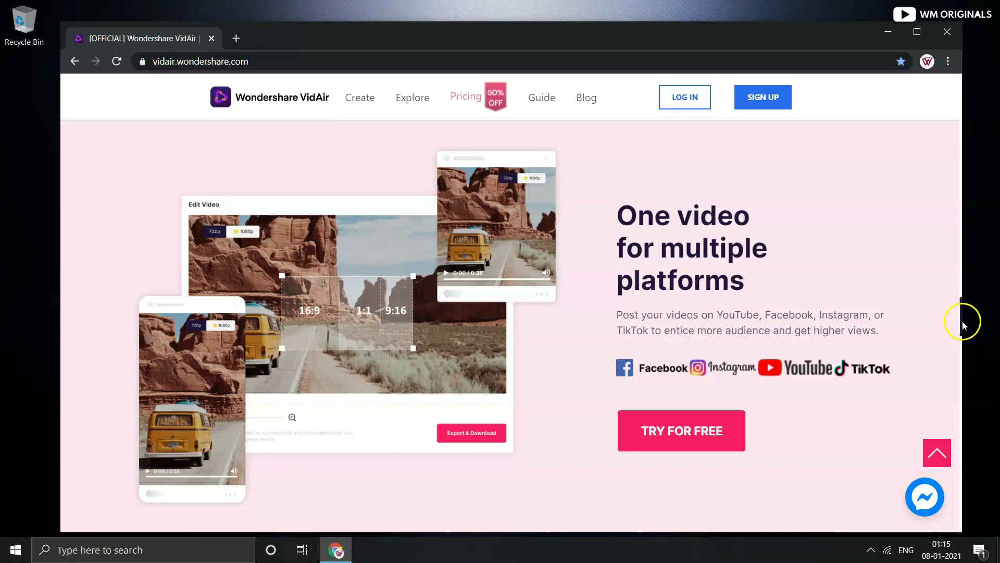
drag(962, 320, 965, 371)
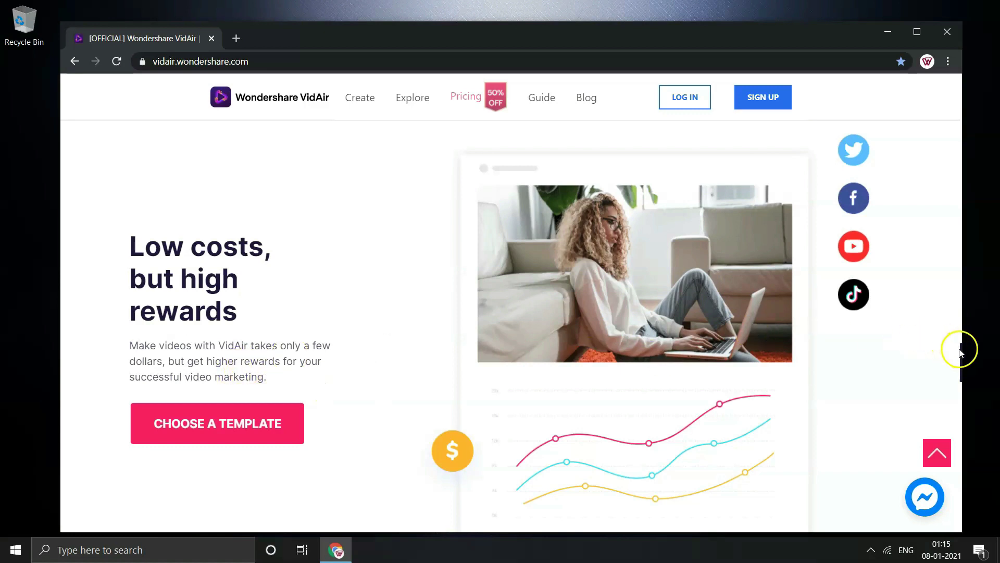
drag(962, 353, 965, 397)
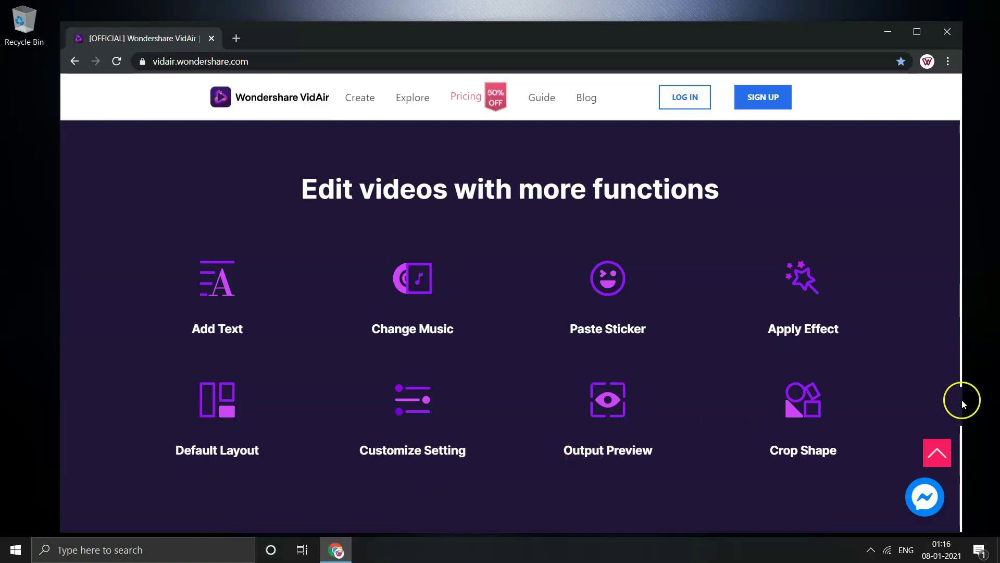
drag(962, 399, 990, 477)
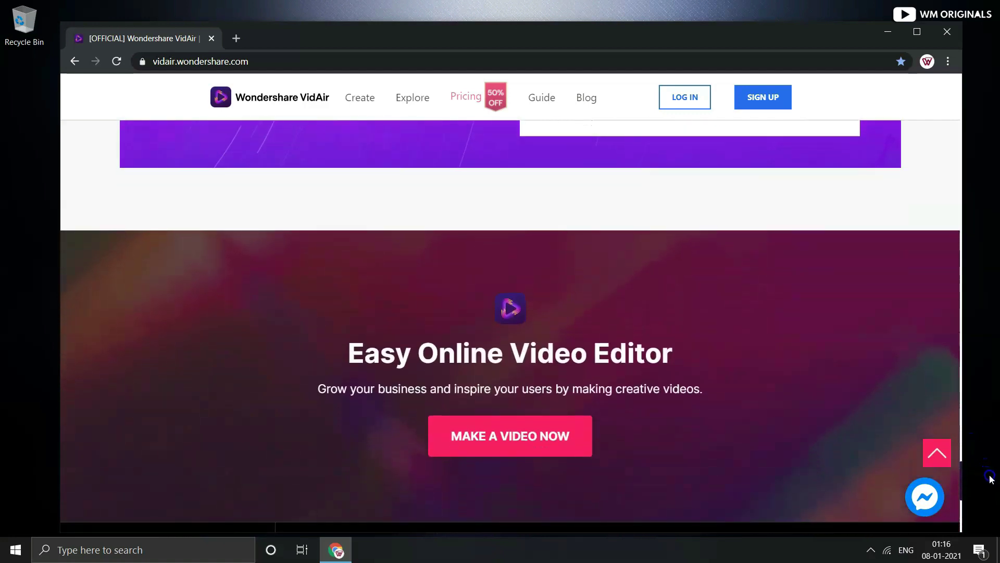
scroll(517, 295, up, 1)
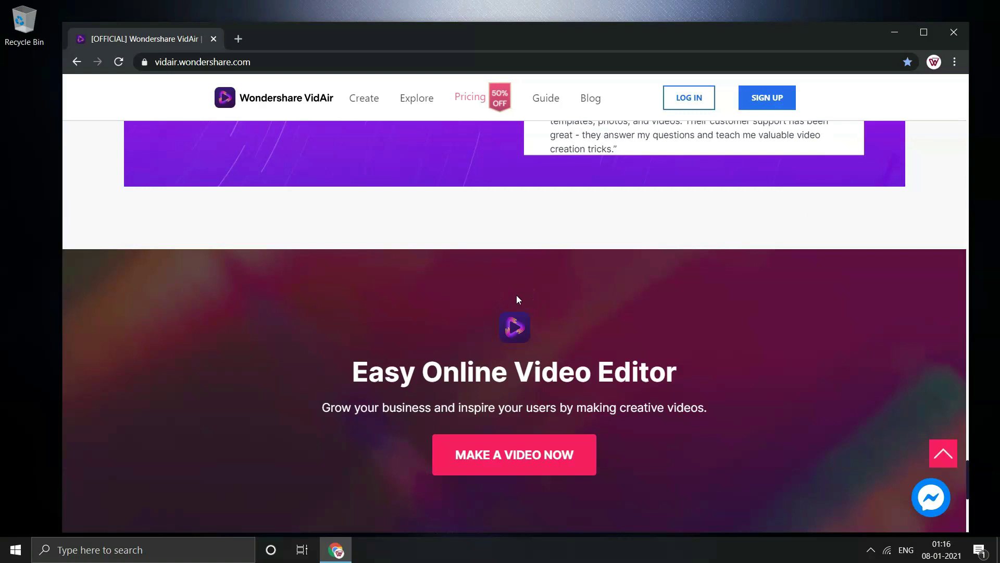
Fill the sign-up form with the user's e-mail, password, first and last name, and submit it
click(766, 108)
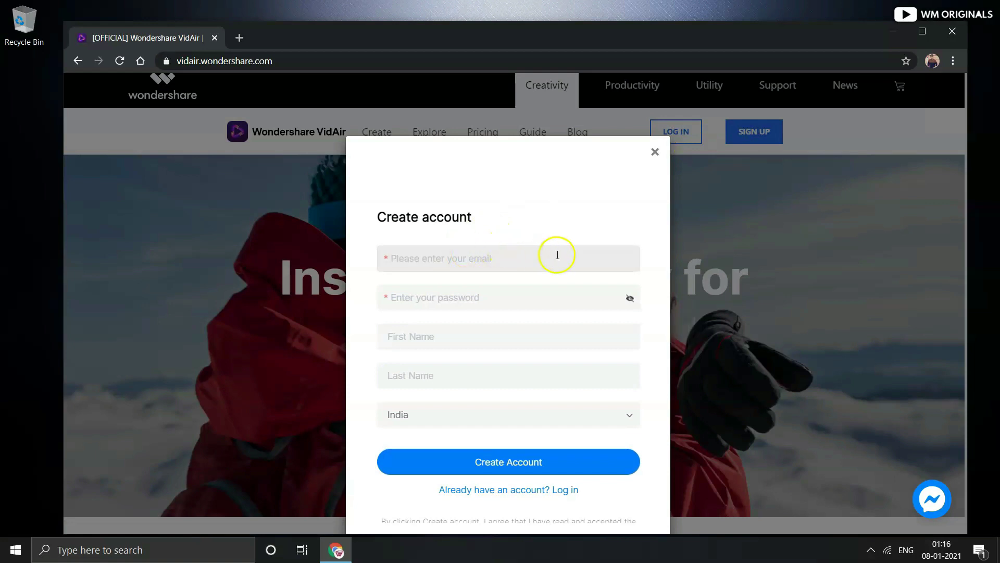
click(557, 490)
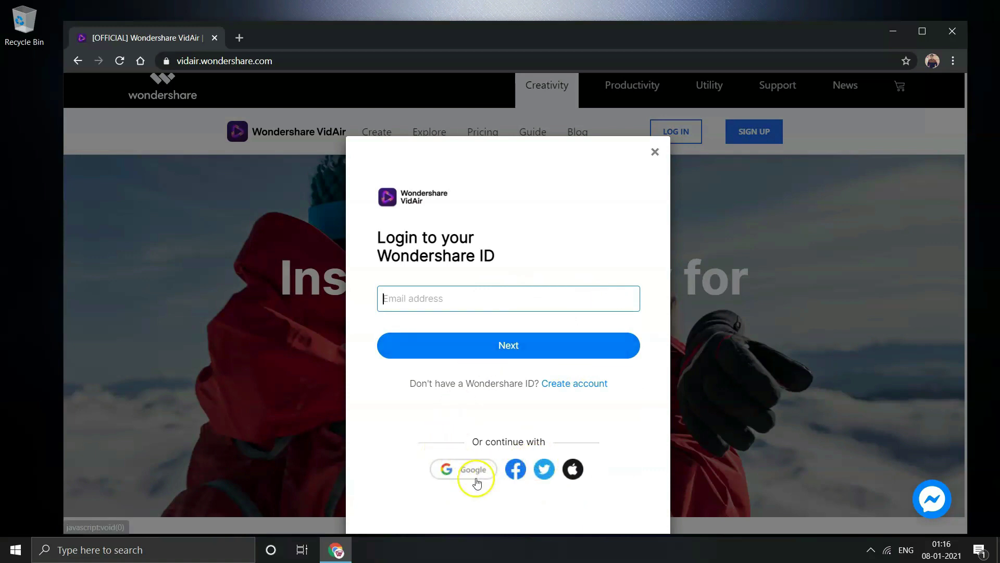
click(576, 385)
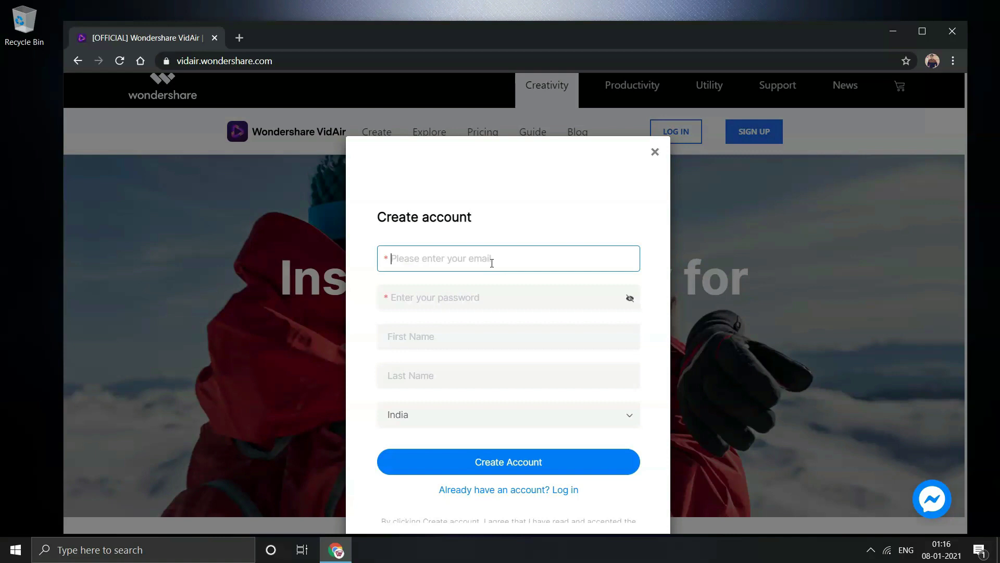
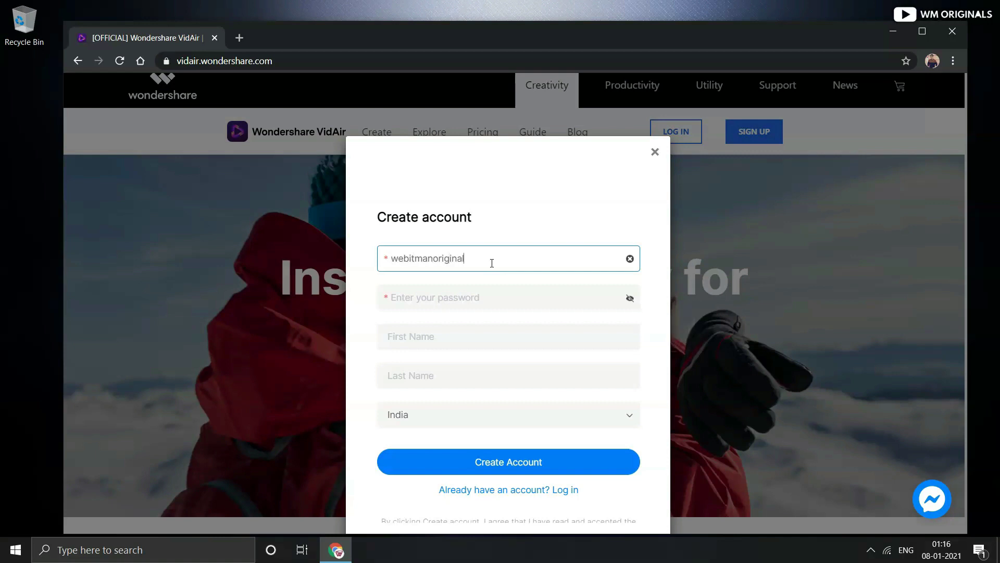
key(Tab)
text(********)
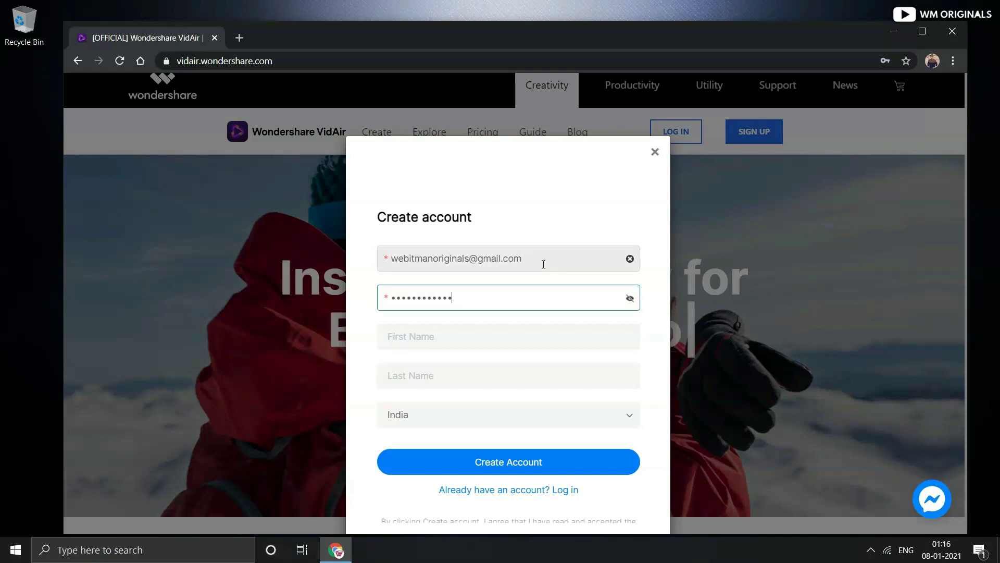
key(Tab)
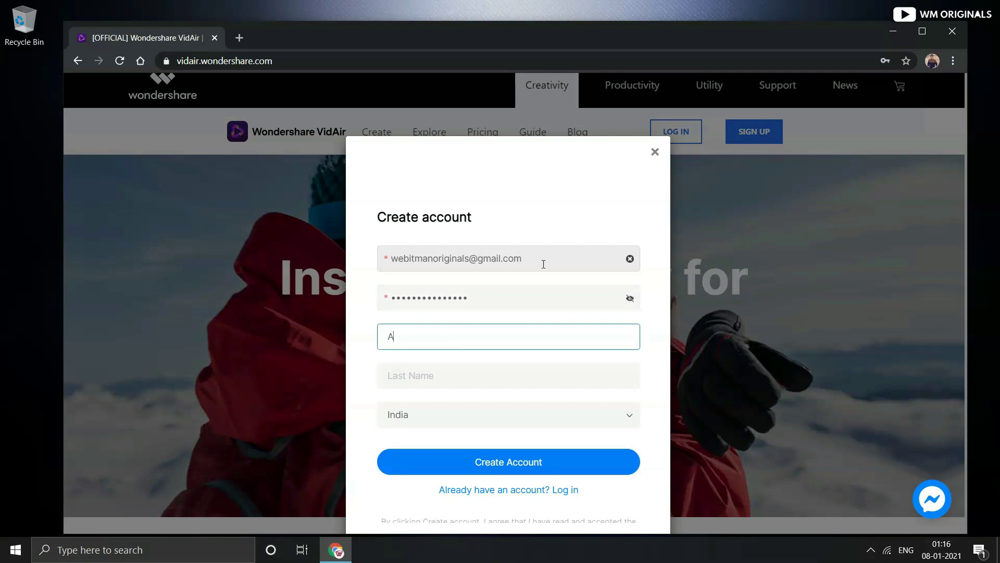
key(Tab)
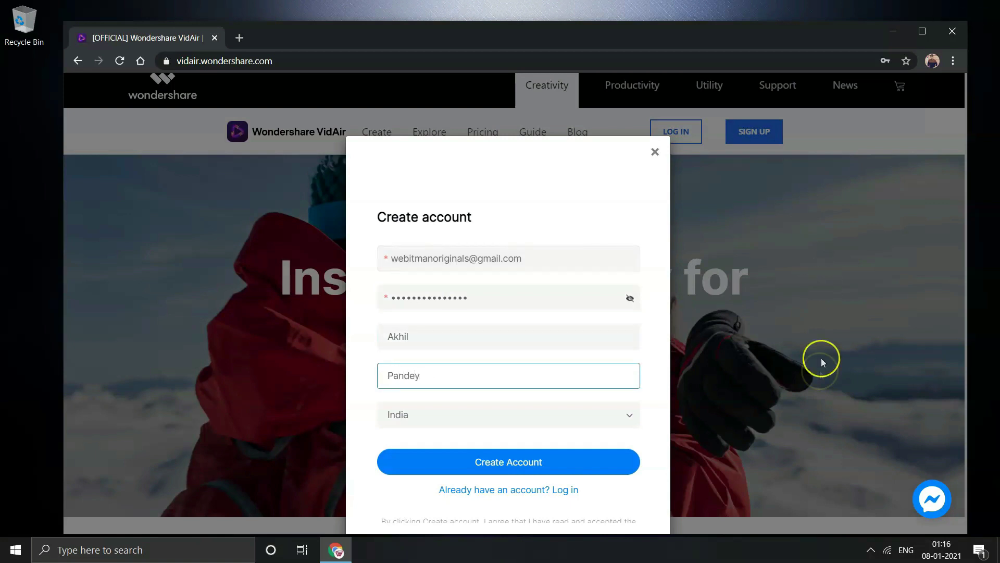
click(548, 450)
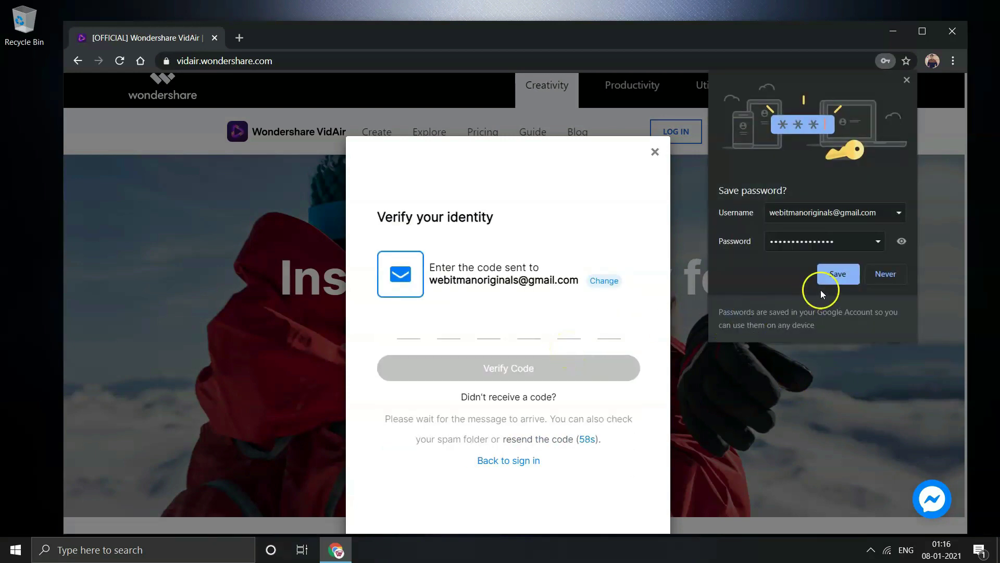
Save the password in the browser and verify the account with the emailed code
click(834, 275)
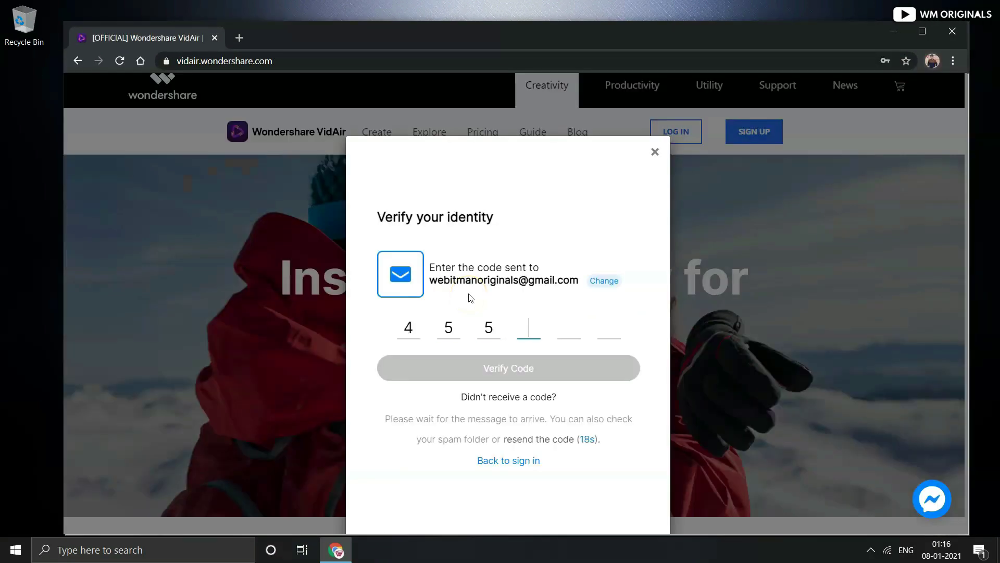
click(478, 369)
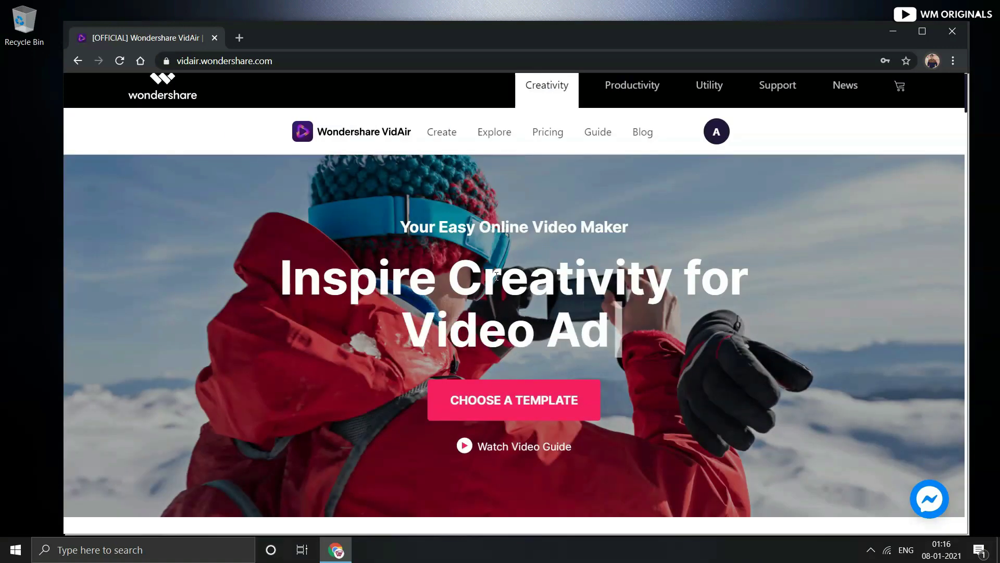
click(717, 134)
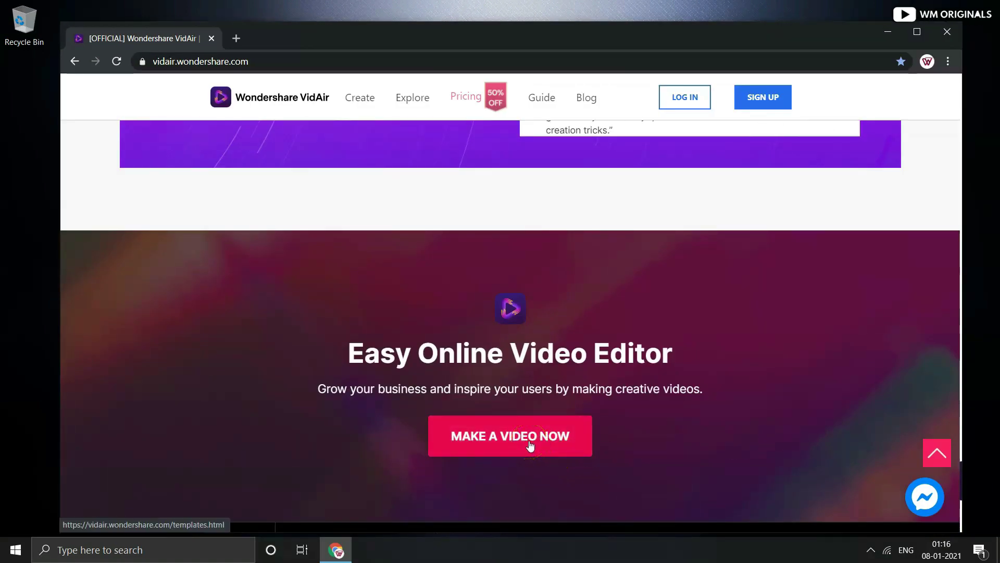
Browse template categories such as Christmas, New Year, Intro & Outro, Family and Black Friday Sale
click(530, 445)
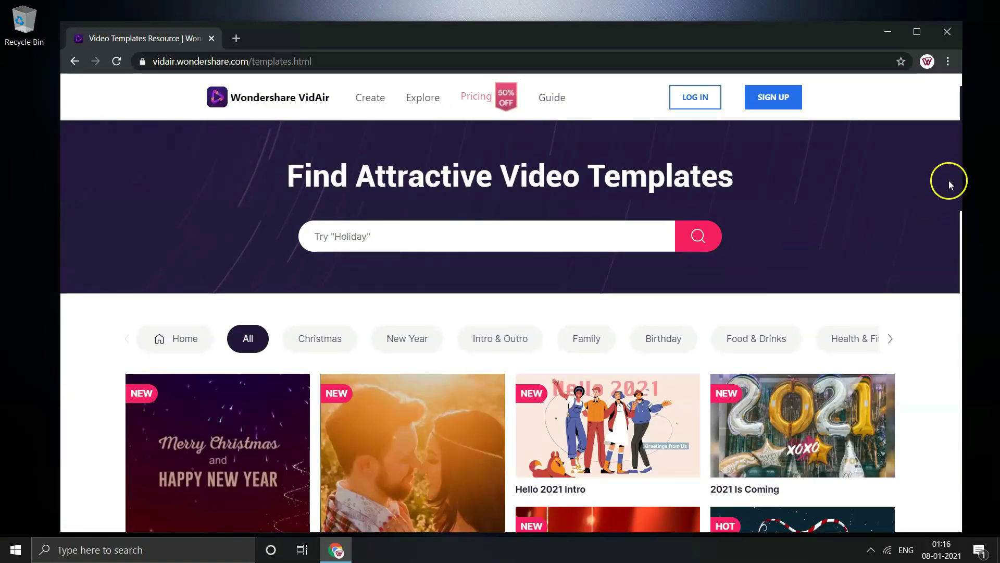
drag(961, 154, 956, 230)
click(318, 339)
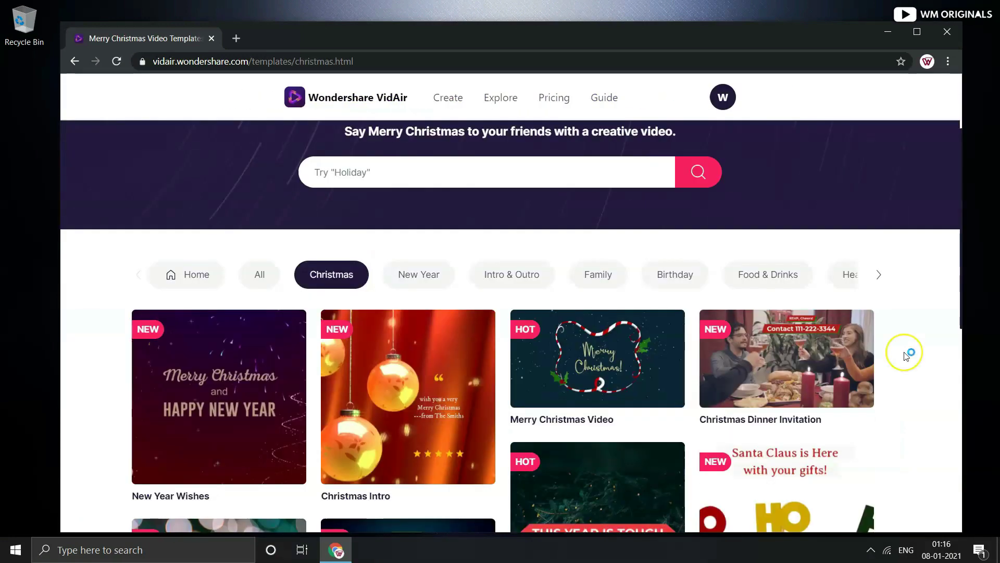
click(418, 339)
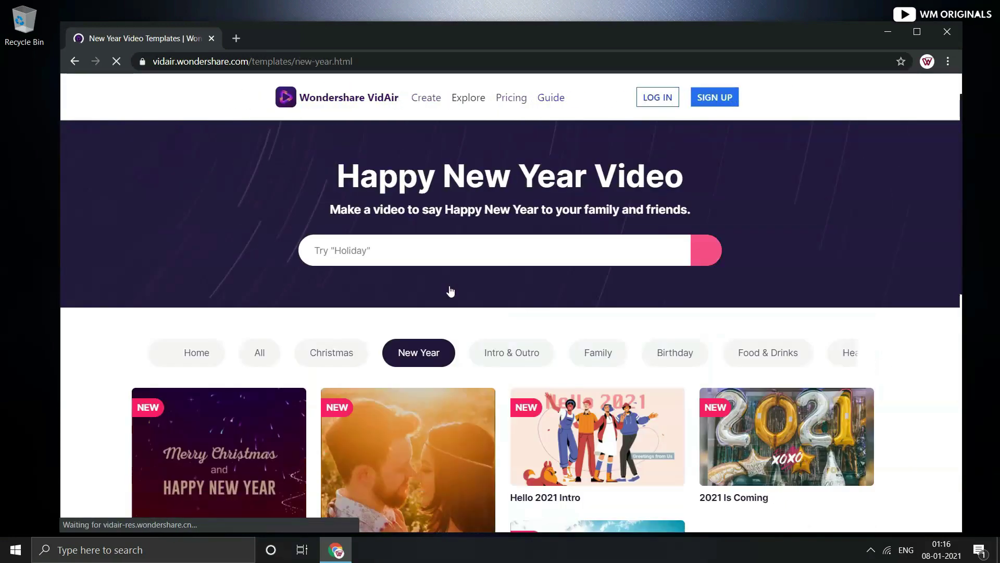
click(517, 352)
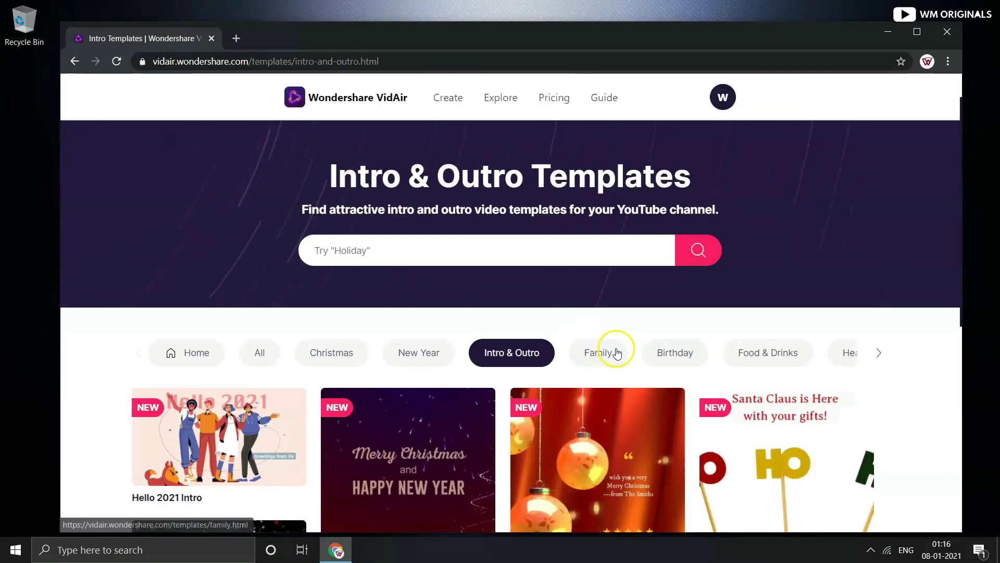
click(608, 355)
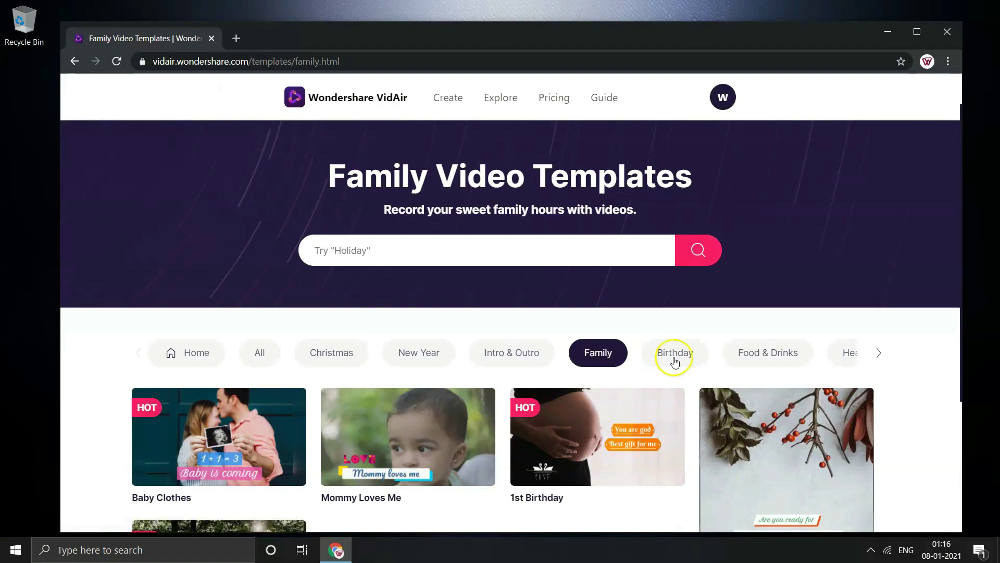
click(879, 353)
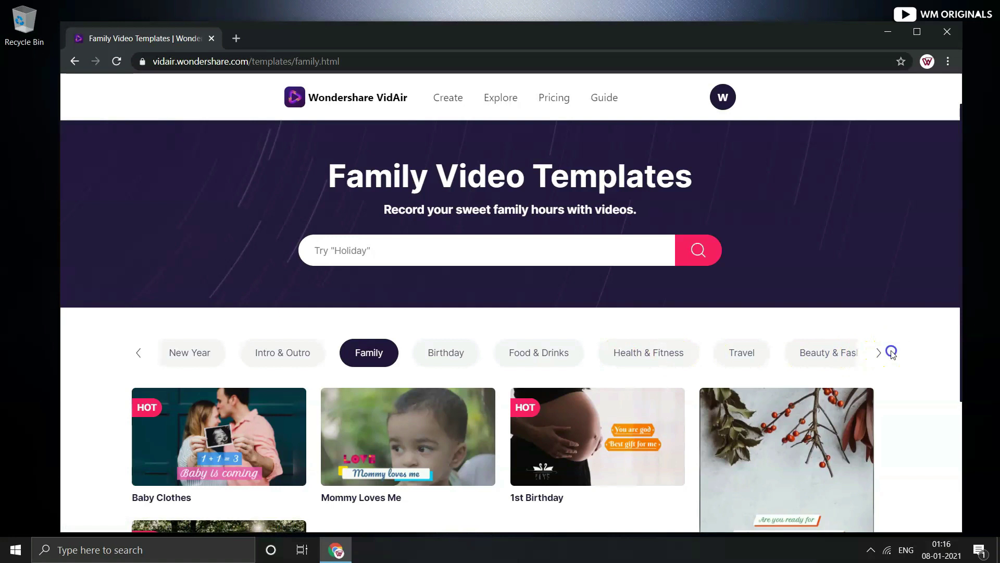
click(878, 353)
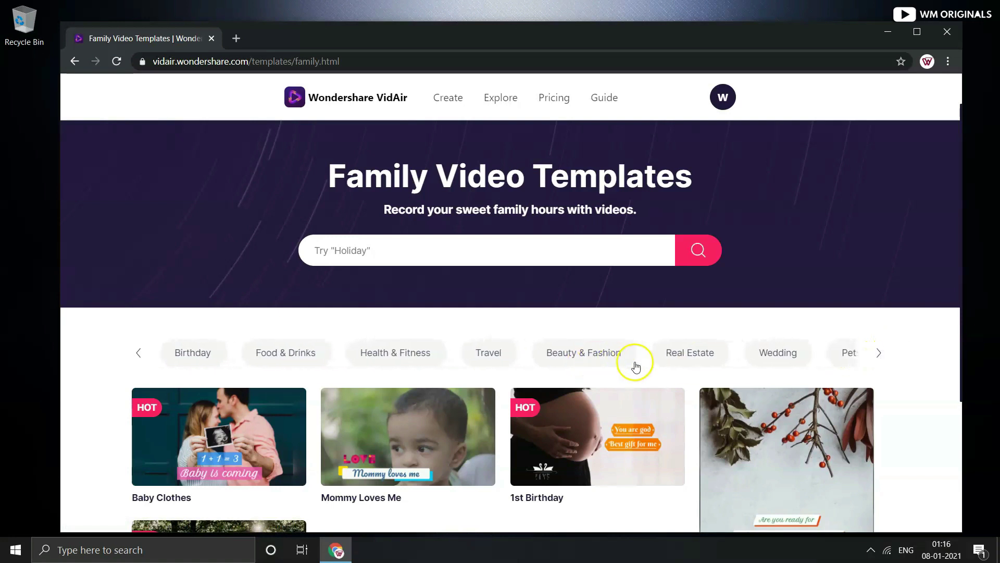
click(877, 352)
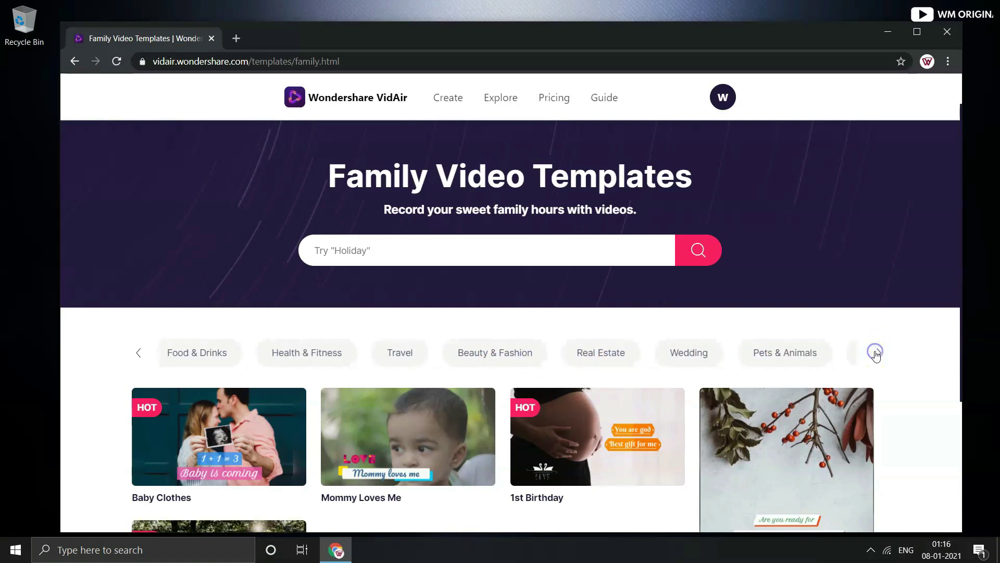
click(675, 356)
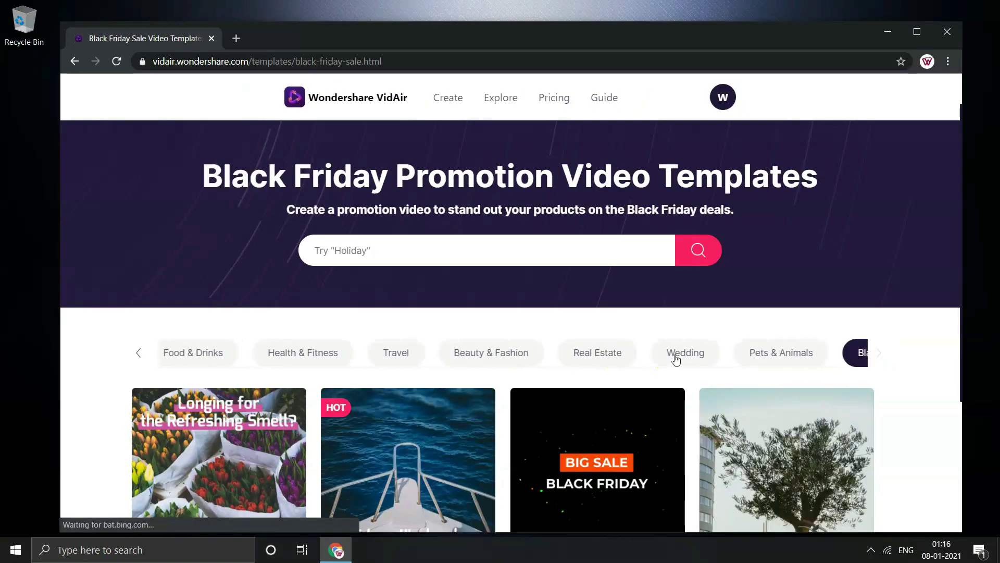
click(902, 350)
Preview the Cosmetic Sale template in Vertical, Wide and Square, then use it in Wide 16:9
scroll(457, 424, down, 5)
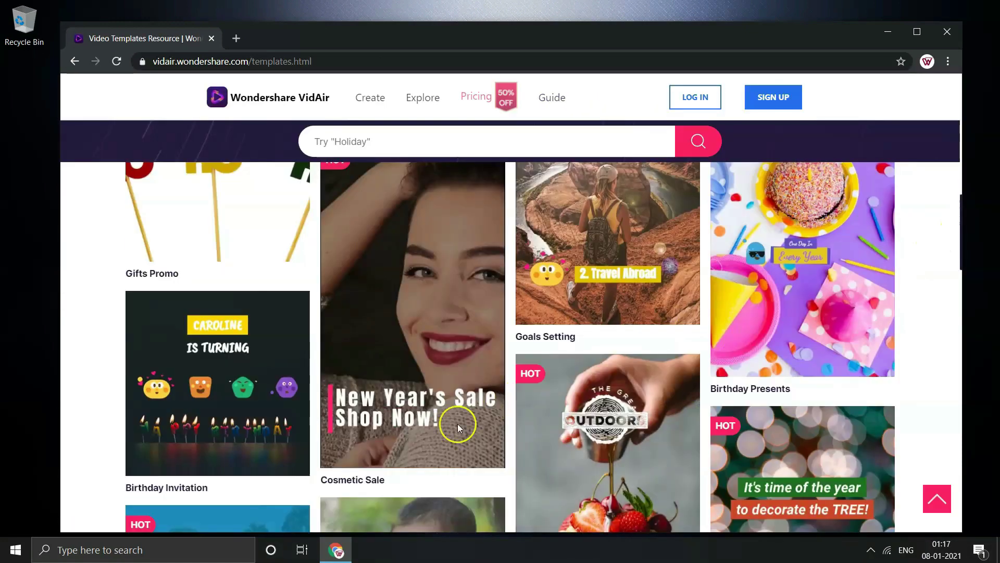
mouse_move(435, 432)
click(406, 424)
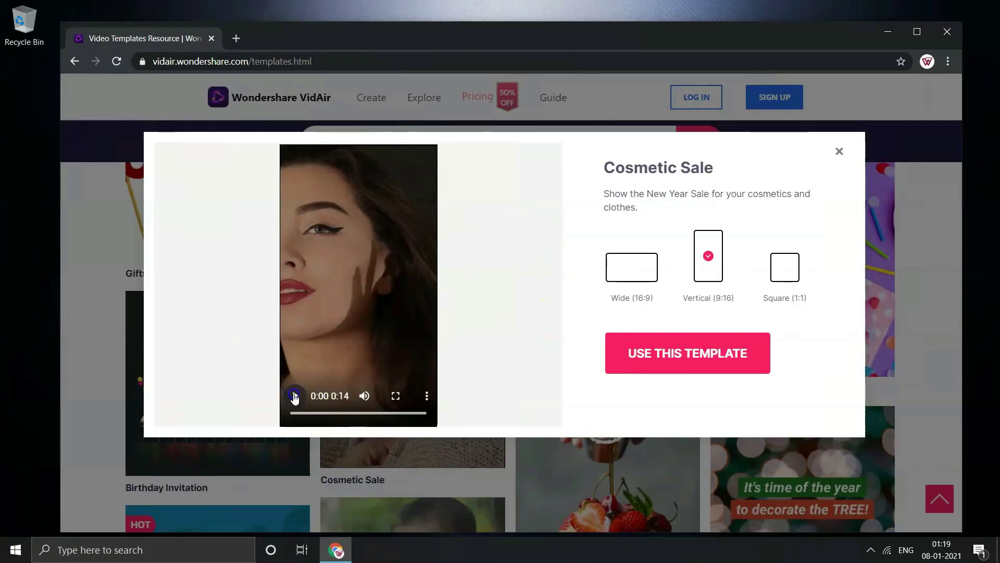
click(294, 397)
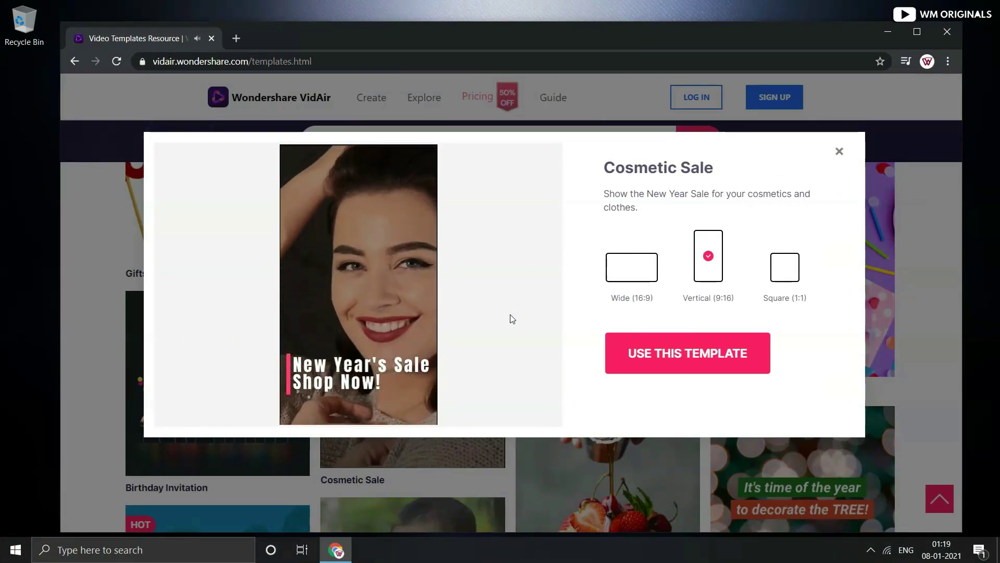
click(627, 270)
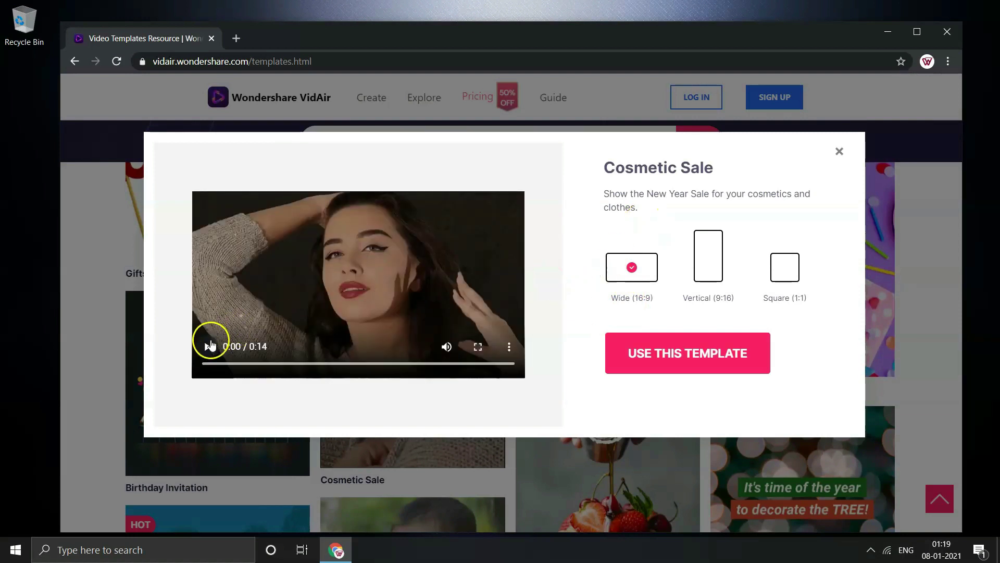
click(209, 346)
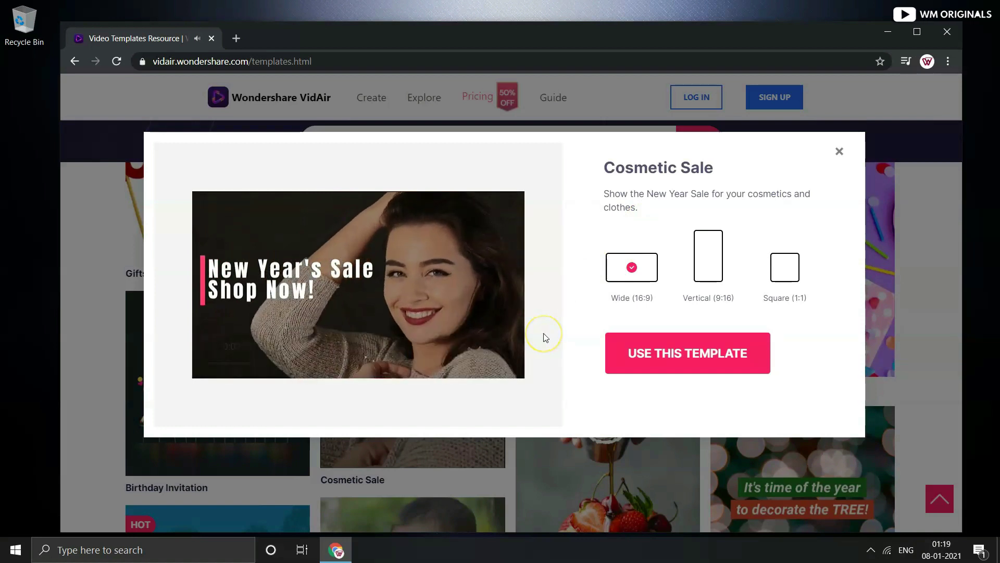
click(783, 265)
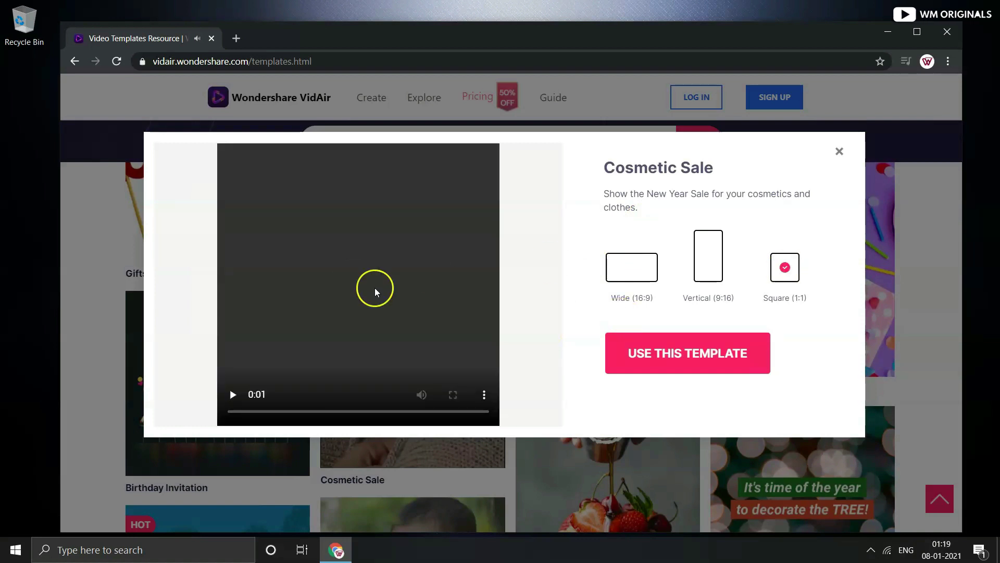
click(233, 394)
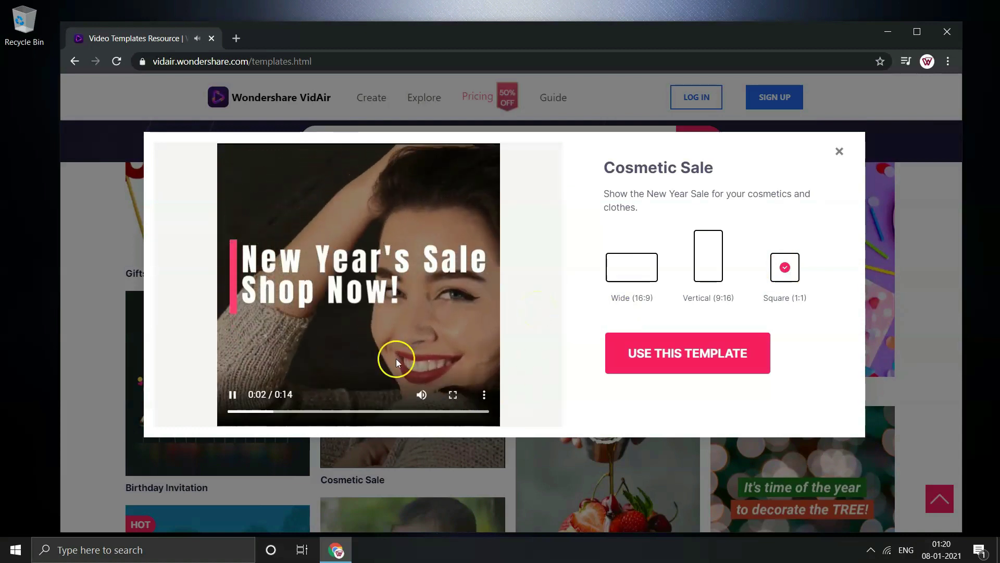
click(636, 277)
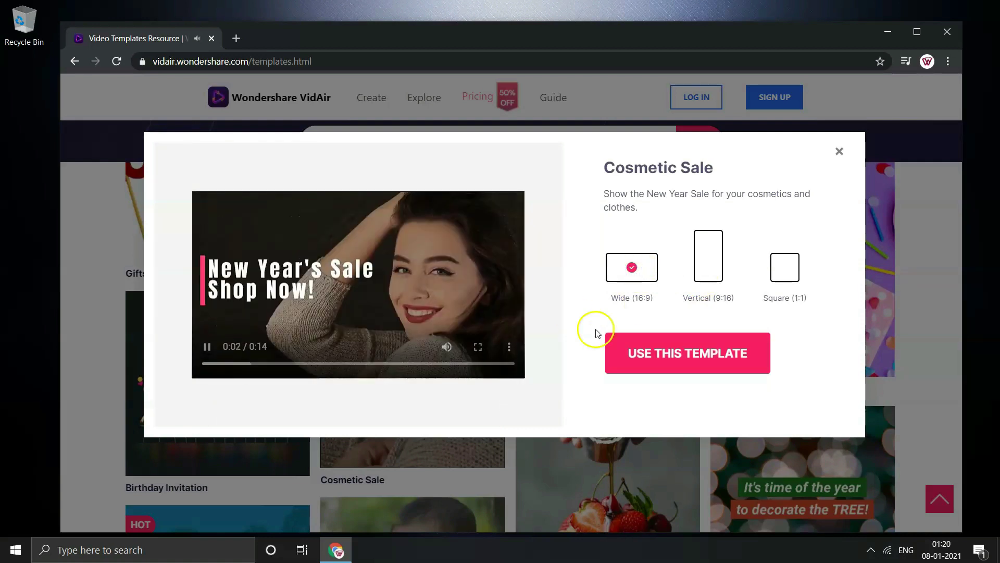
click(680, 350)
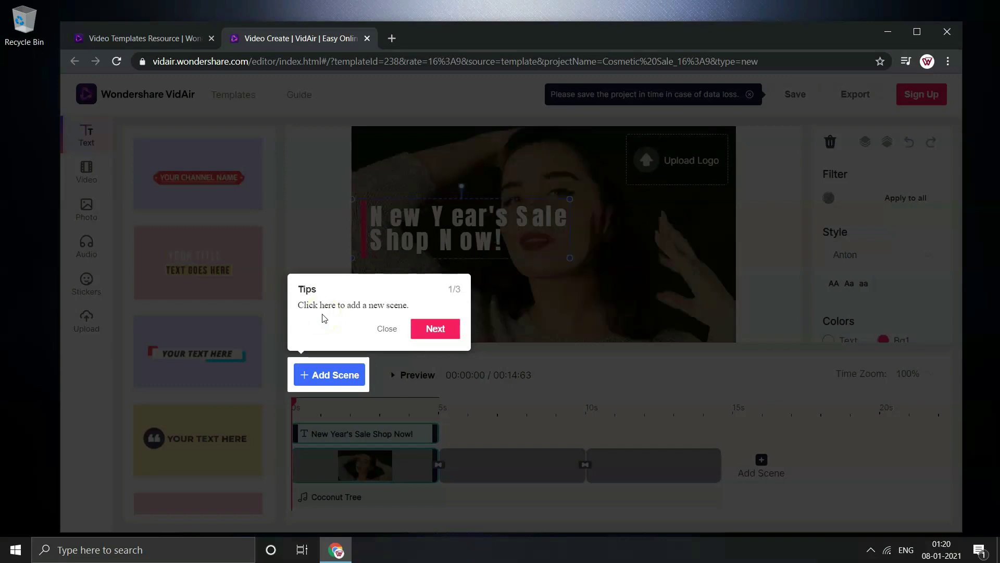
Step through the three editor tips with Next and close the tour with Got It
click(436, 329)
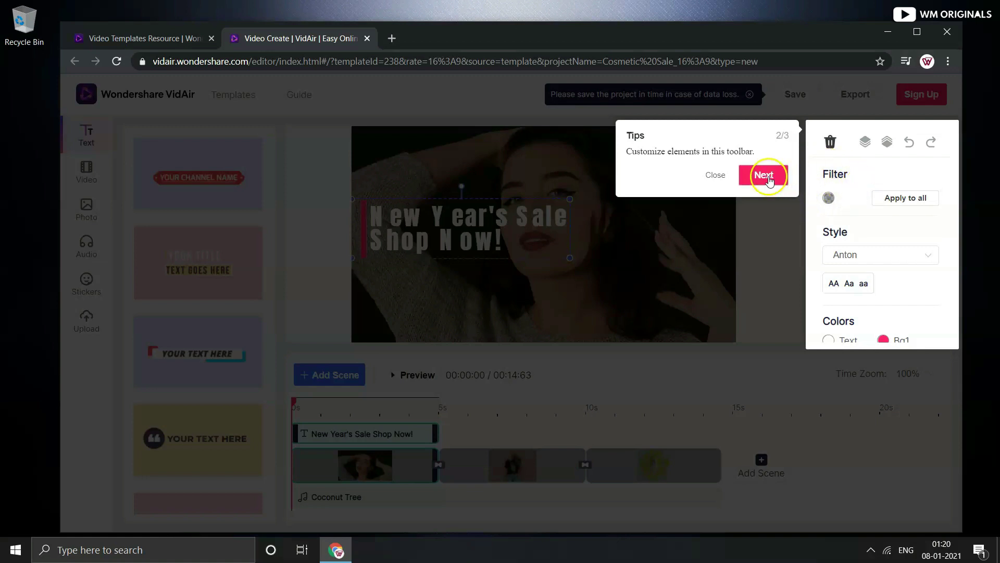
click(764, 175)
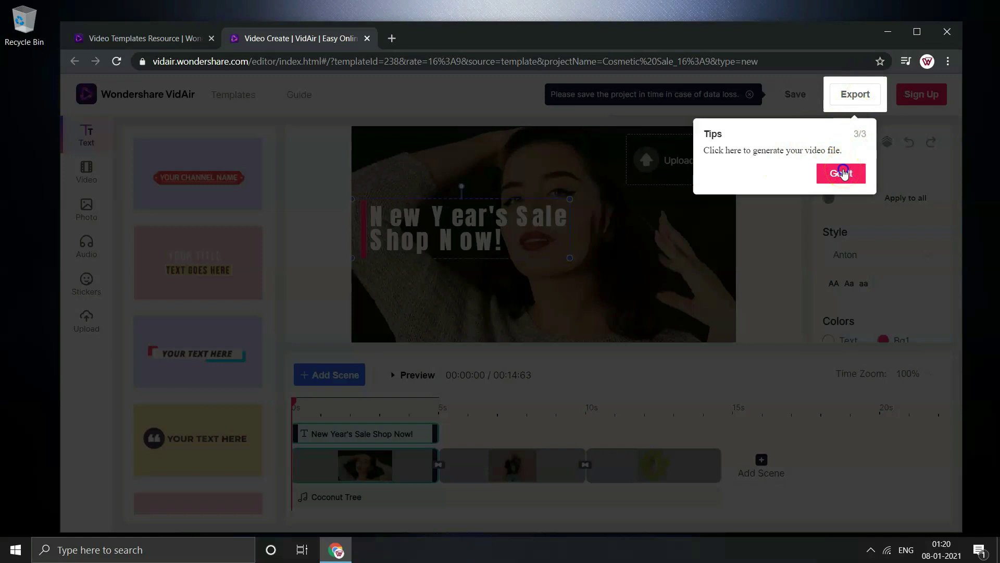
click(842, 173)
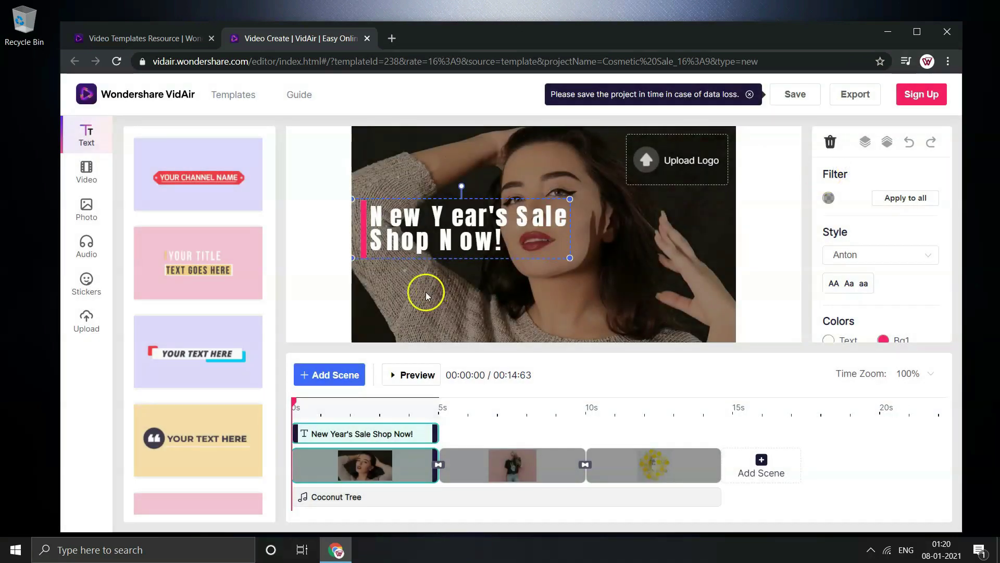
Reword the headline to 'Valentines's Day Sale Shop Now!', keeping the Anton font
double_click(474, 221)
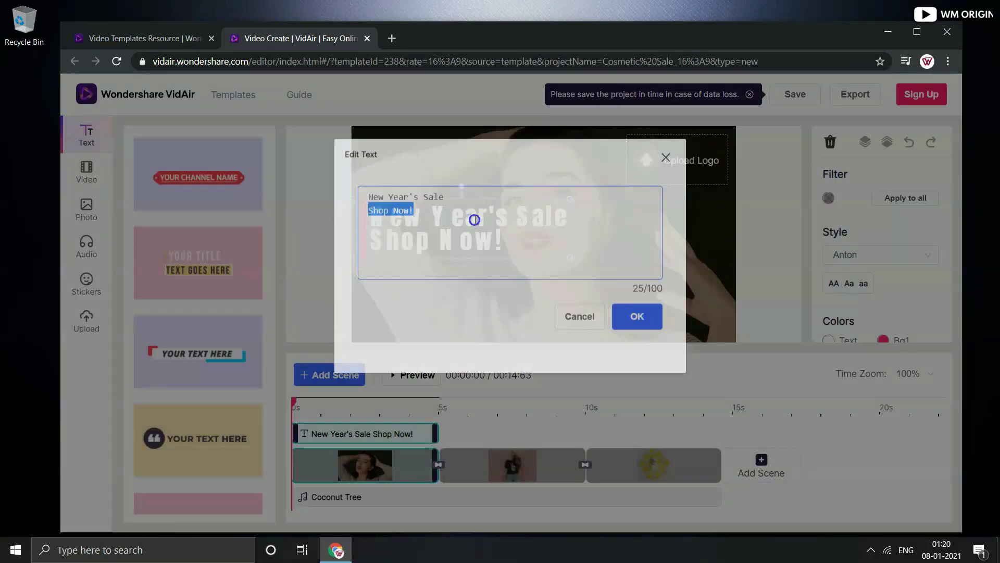
click(409, 200)
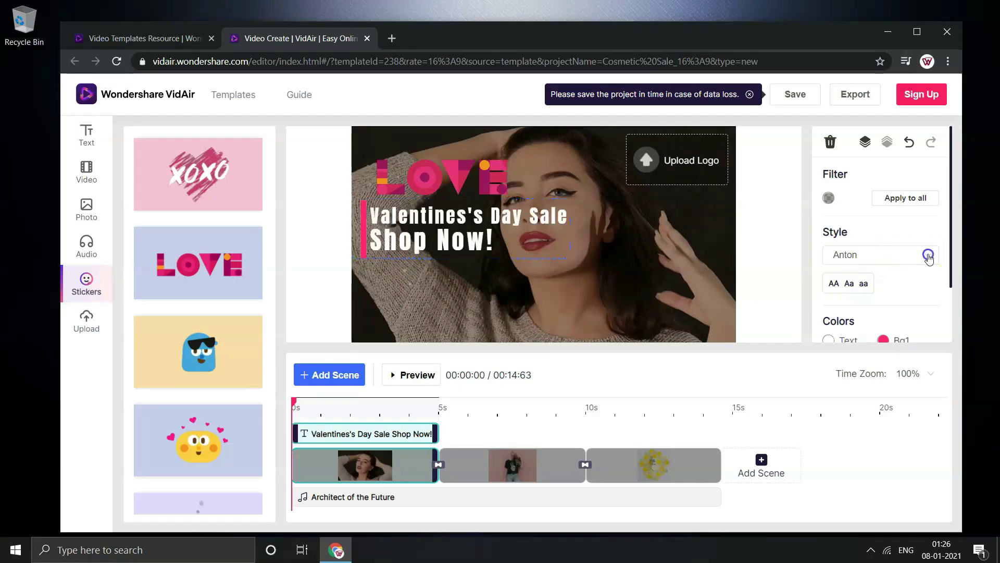
click(928, 255)
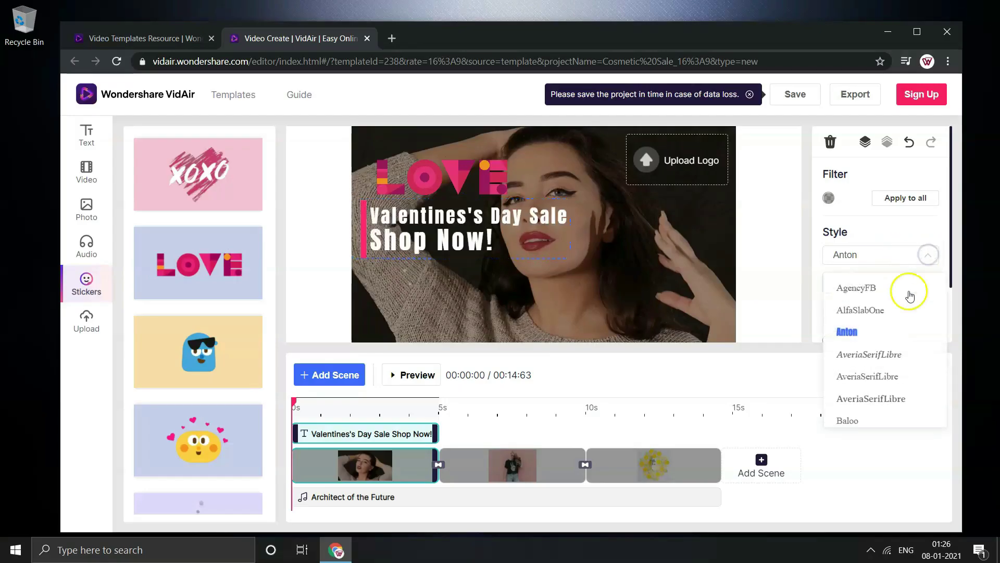
click(890, 225)
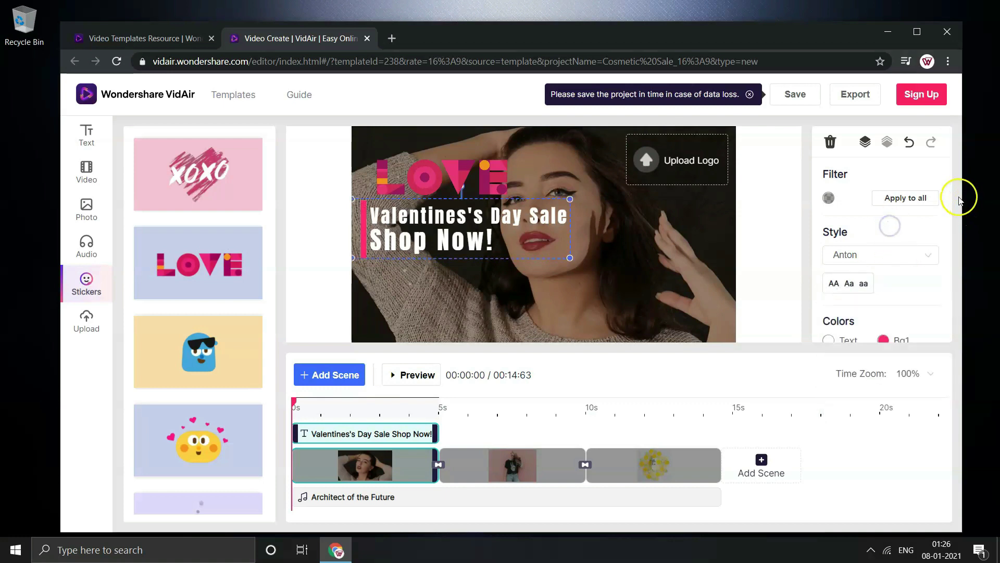
Set the headline's Position to bottom-left of the frame
scroll(947, 230, down, 3)
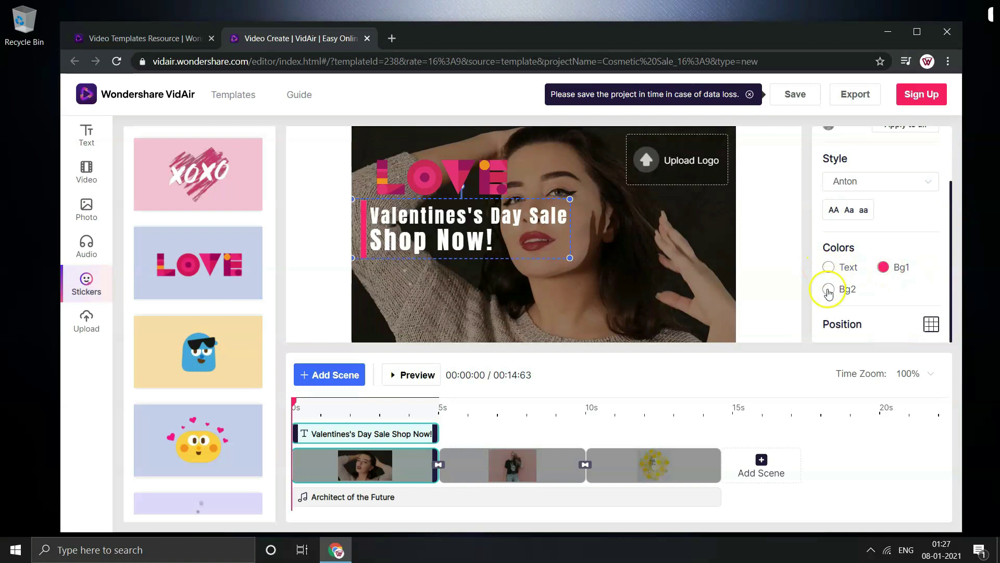
click(931, 324)
click(929, 300)
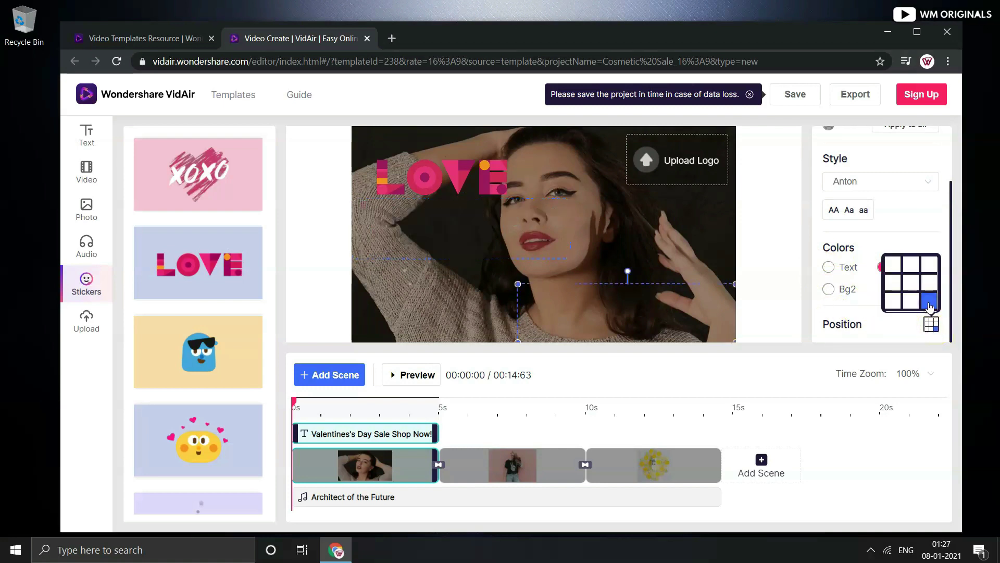
click(892, 282)
click(893, 301)
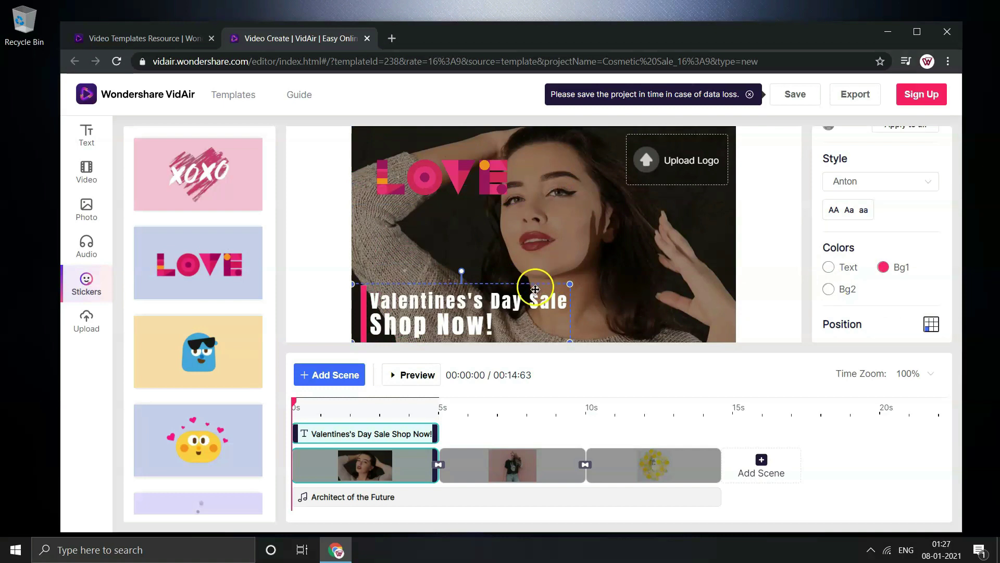
Move the LOVE sticker just above the headline and trim it to about 3 seconds
mouse_move(536, 288)
mouse_down()
mouse_move(536, 211)
mouse_move(534, 284)
mouse_up()
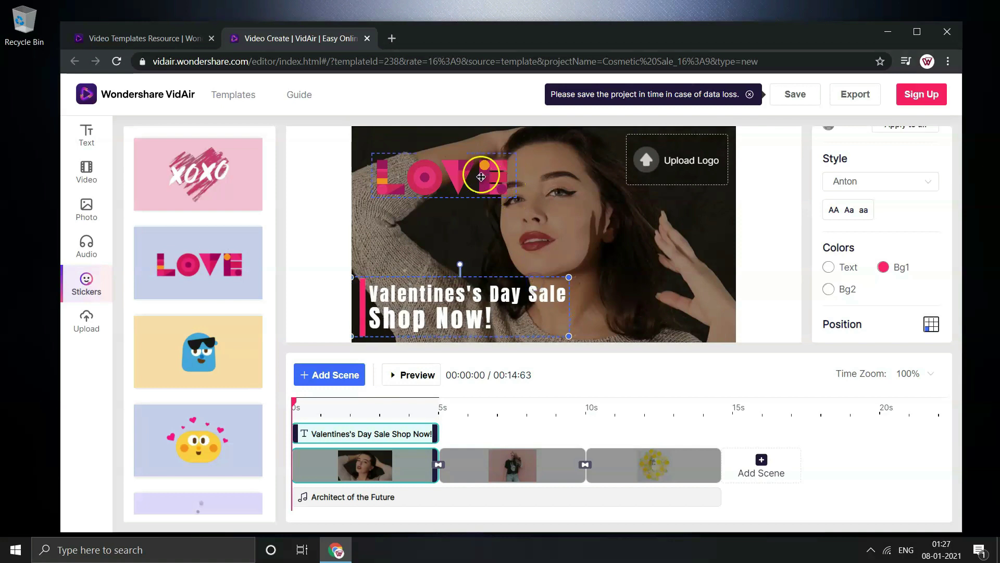
click(476, 174)
drag(476, 174, 449, 259)
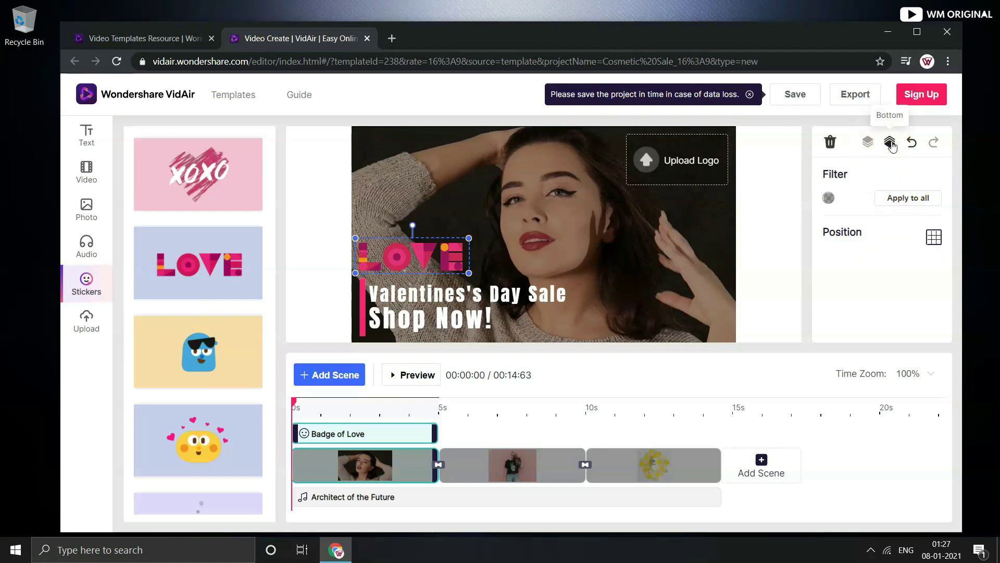
click(914, 150)
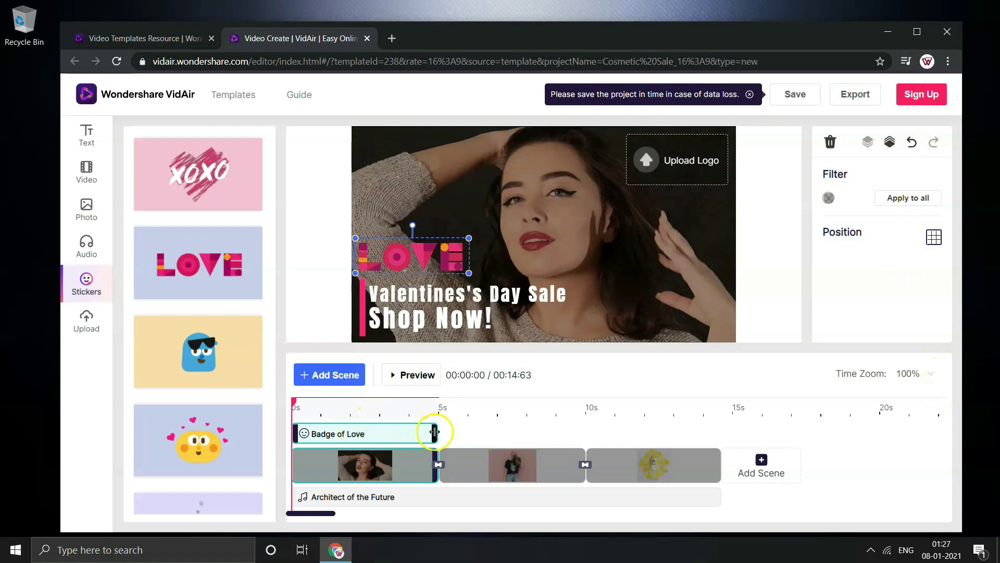
drag(434, 431, 437, 459)
Open the add-scene options and choose adding a video as a new scene
click(676, 447)
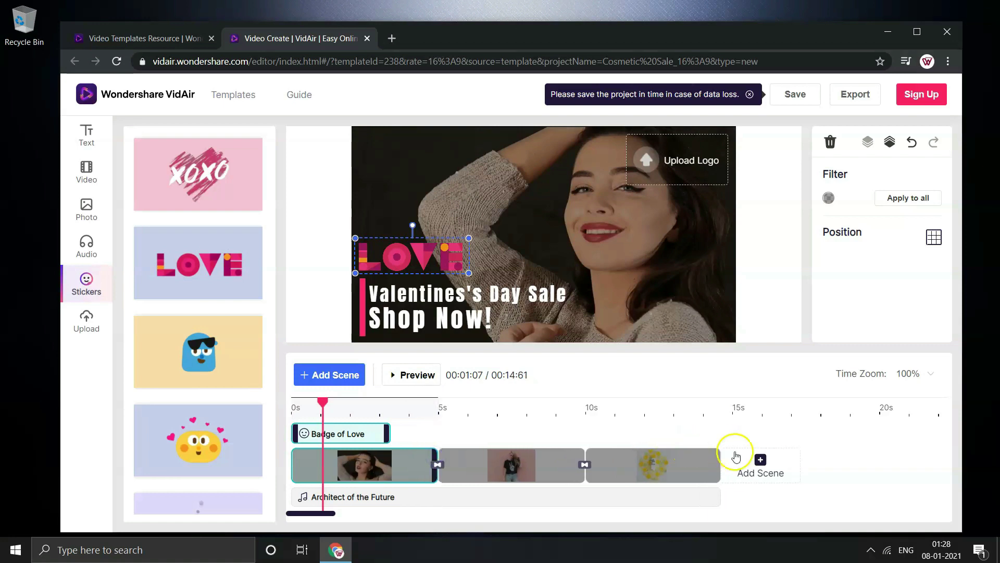
click(761, 462)
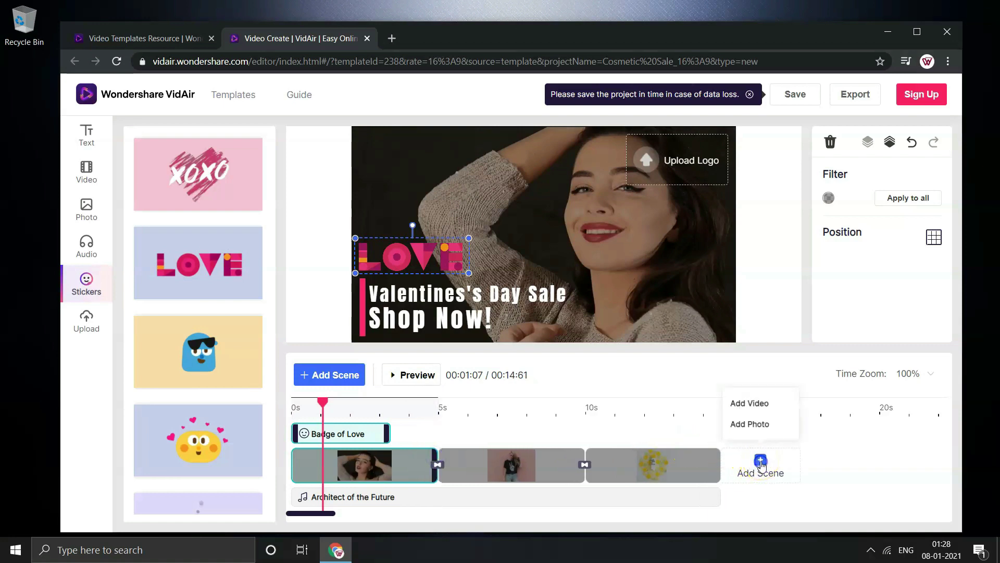
click(757, 405)
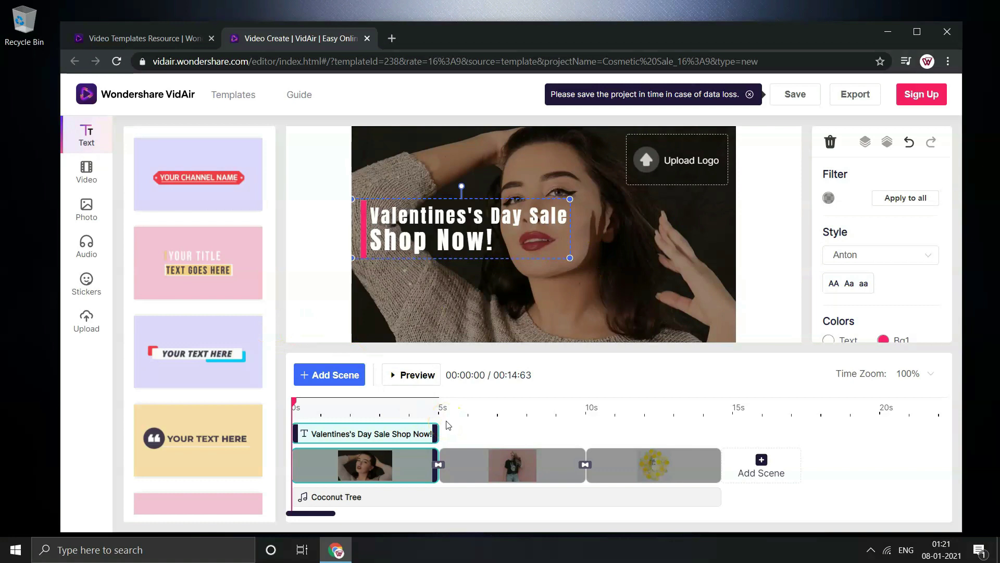
Preview the Lottie_lower3rd_18 lower-third text template, then close the preview
mouse_move(188, 353)
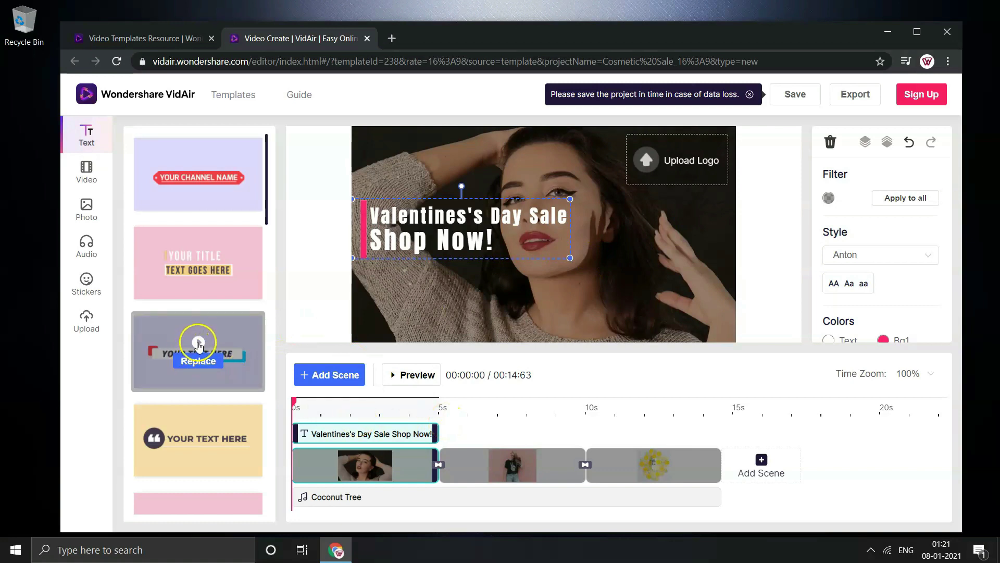
click(198, 342)
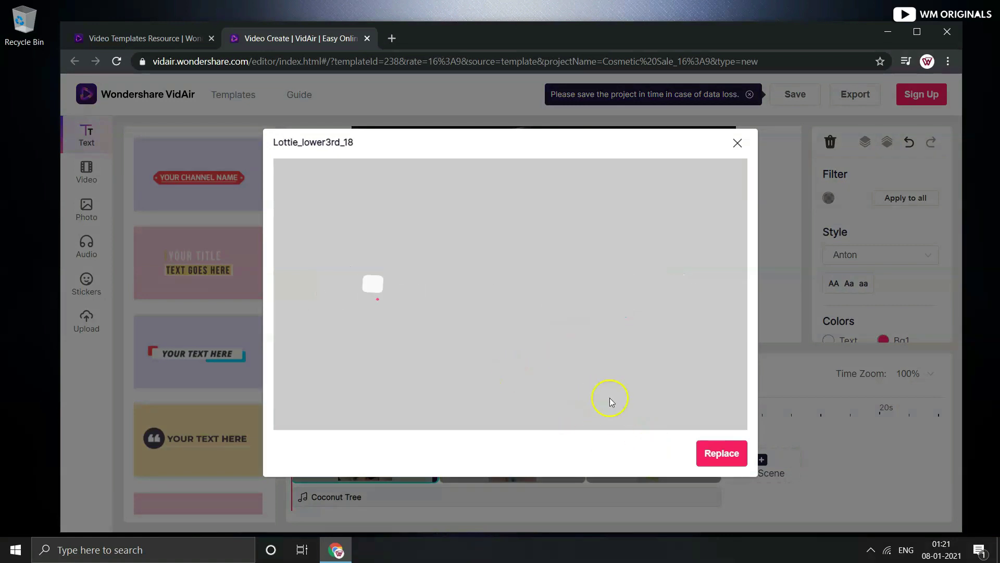
click(737, 143)
mouse_move(196, 358)
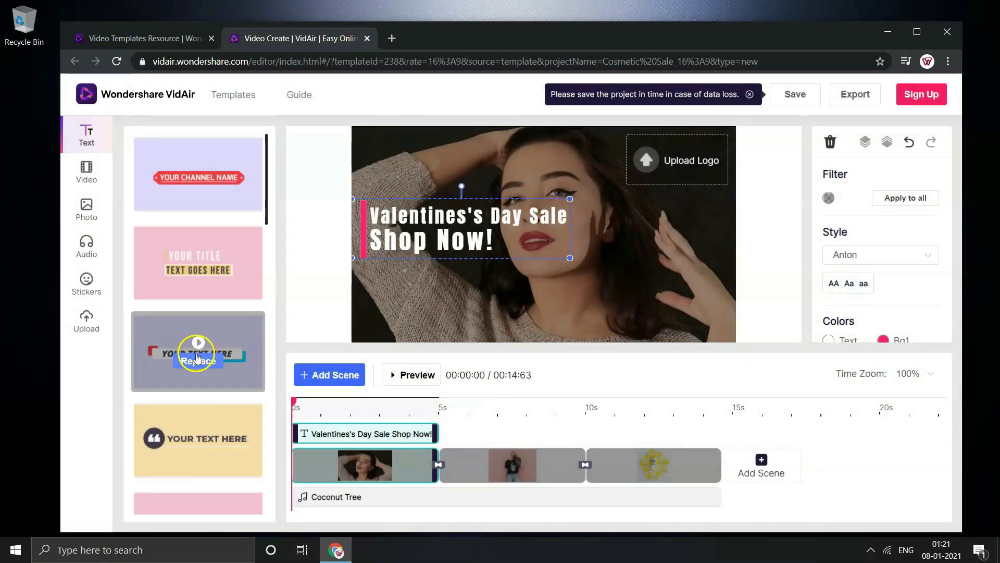
Preview the candlelit dinner clip in the stock video library without adding it
click(87, 178)
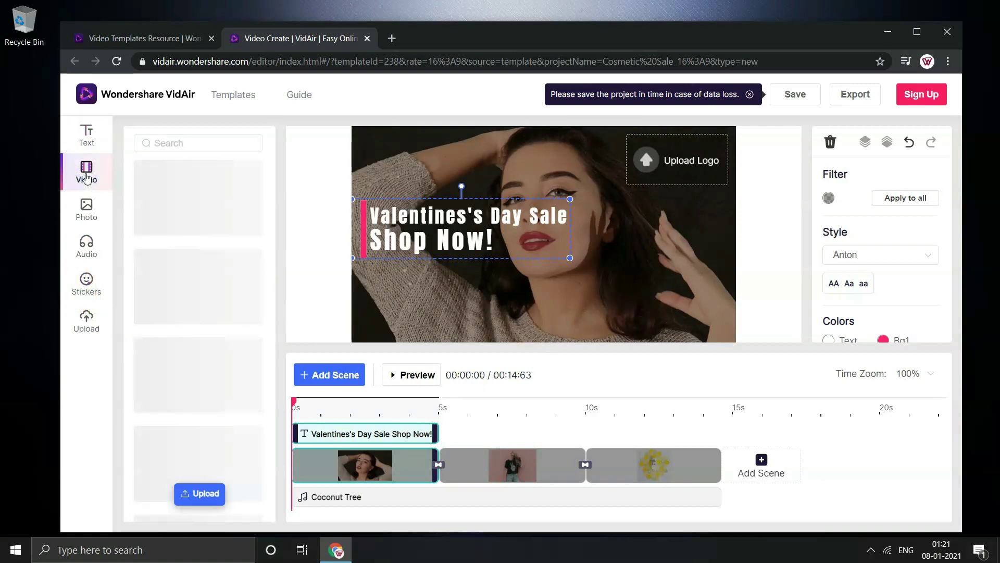
mouse_move(197, 198)
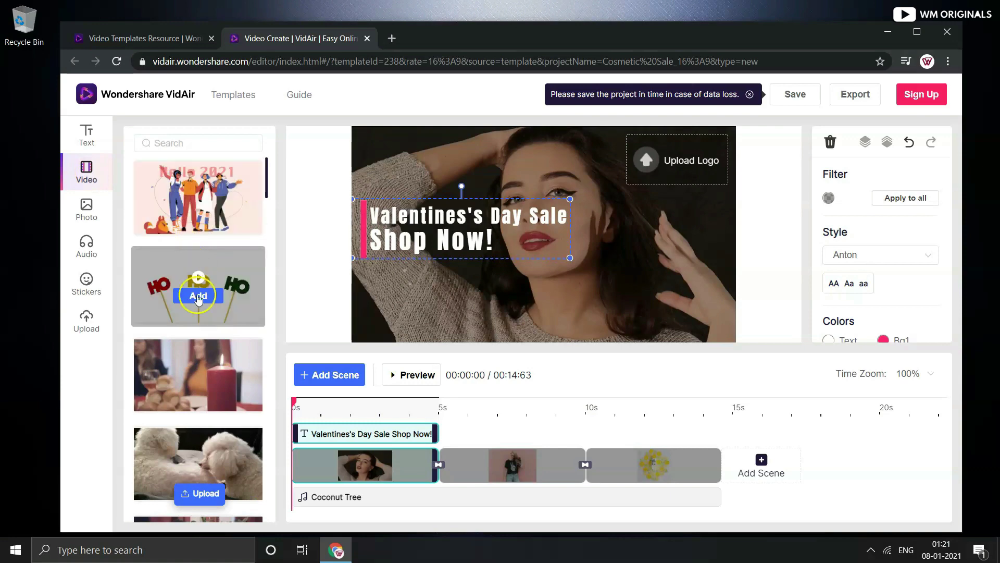
click(199, 386)
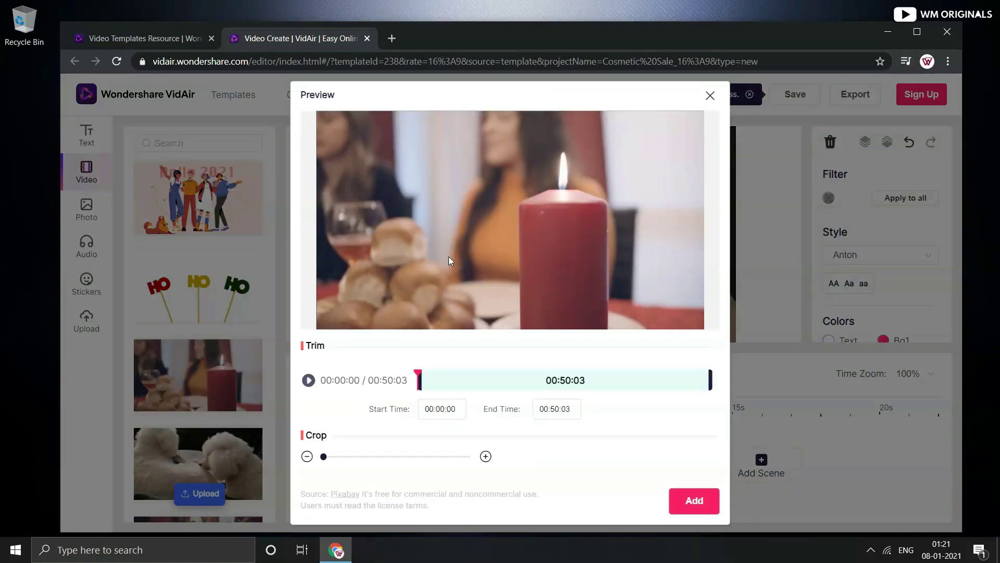
click(309, 380)
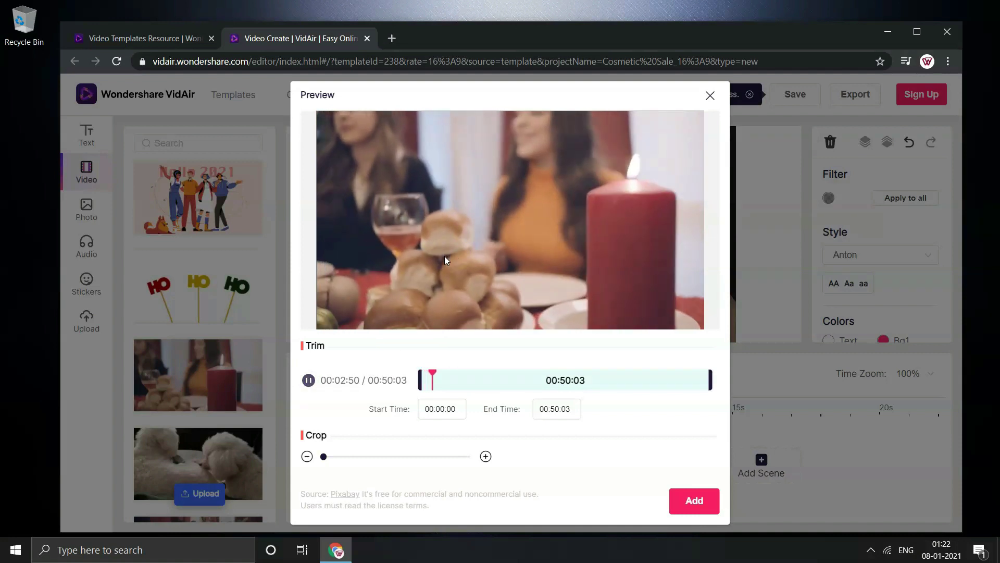
click(710, 96)
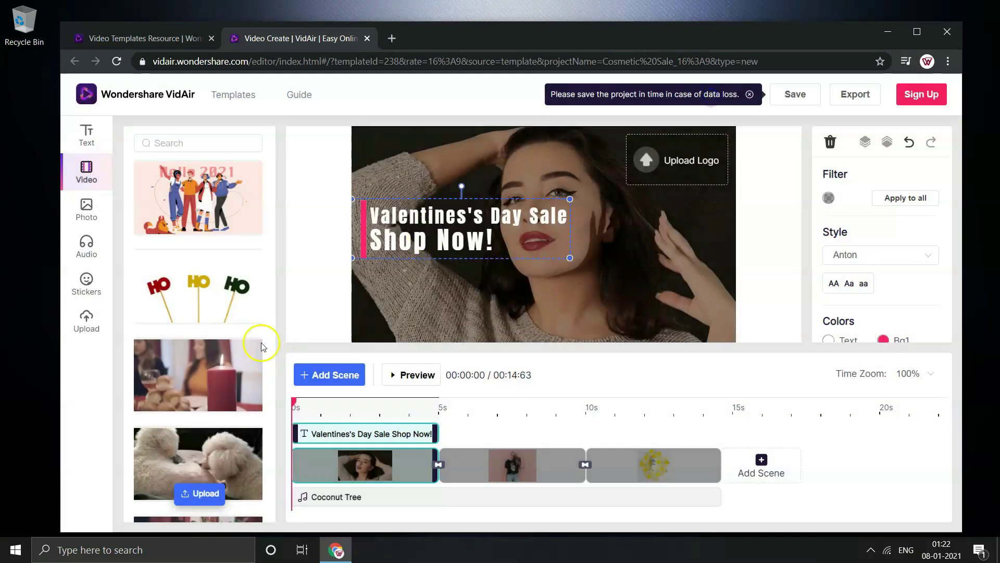
drag(267, 178, 286, 141)
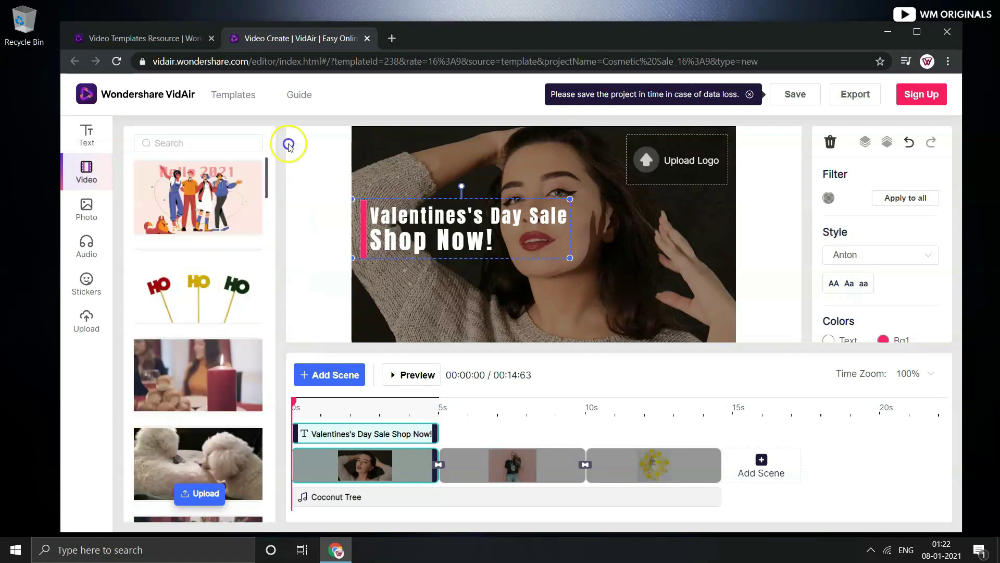
Search videos for 'valentines day', preview the heart-moon clip, then clear the search
click(224, 139)
text(valentines day)
key(Return)
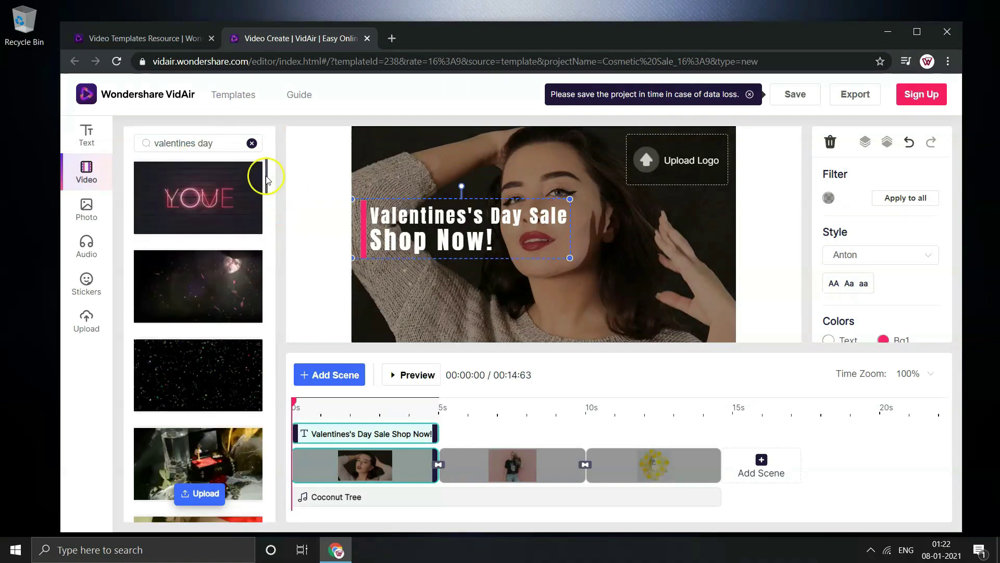
click(199, 286)
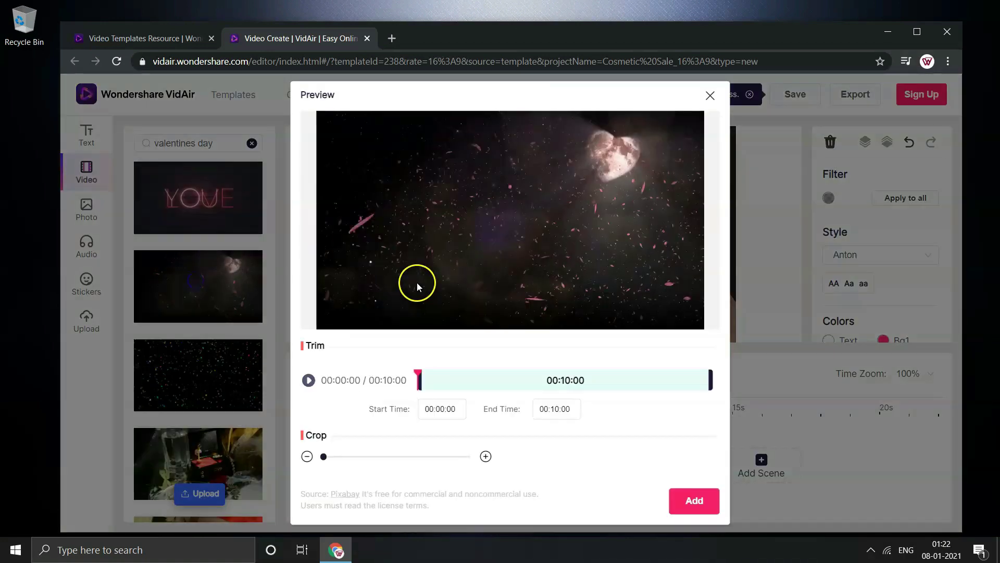
click(308, 379)
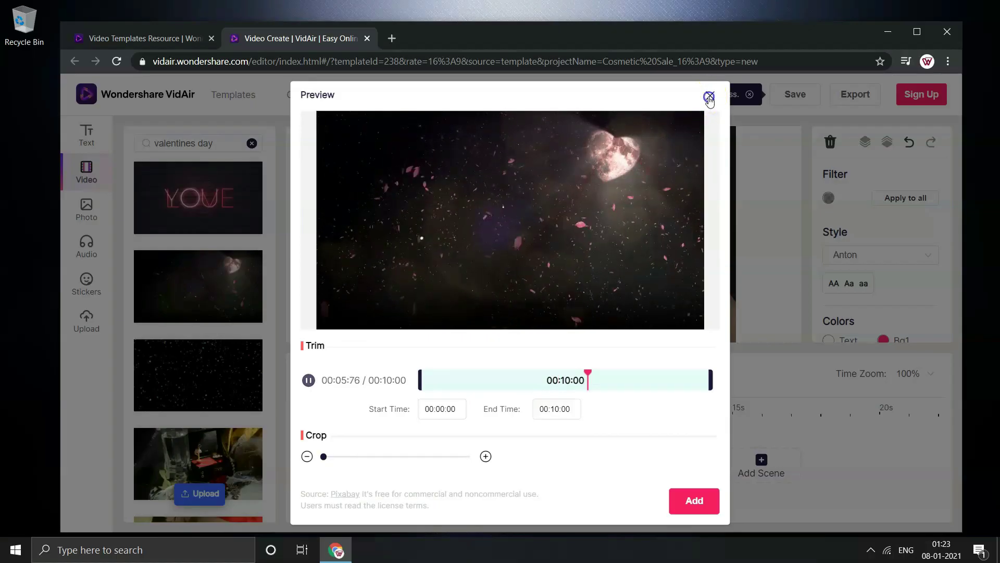
click(710, 97)
click(253, 143)
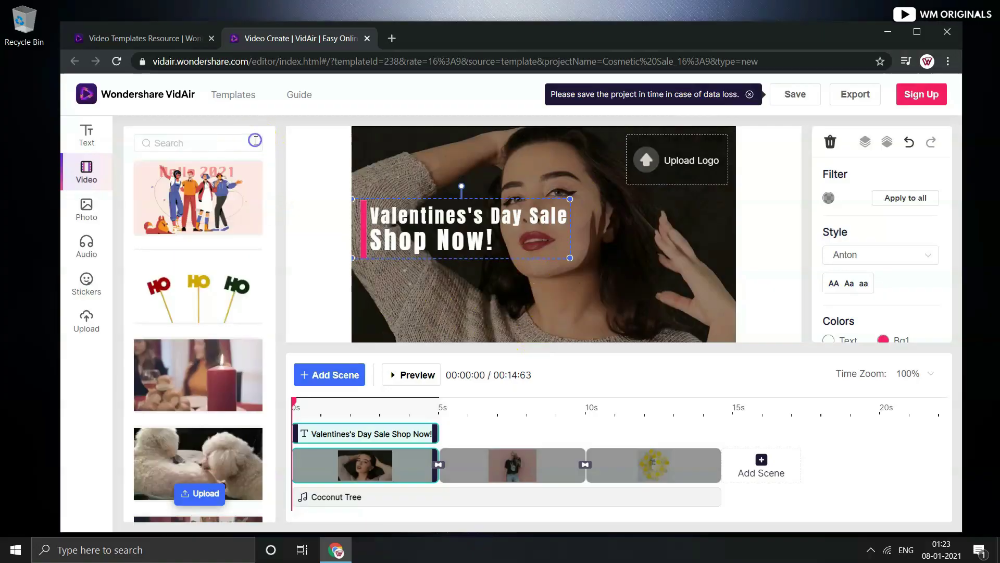
Scroll through the stock photo library
click(87, 219)
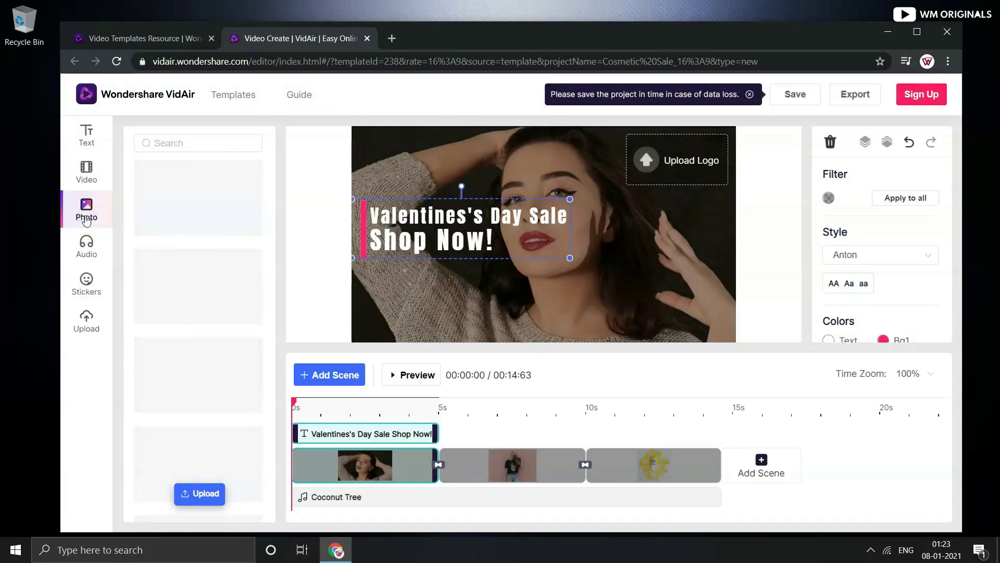
mouse_move(266, 170)
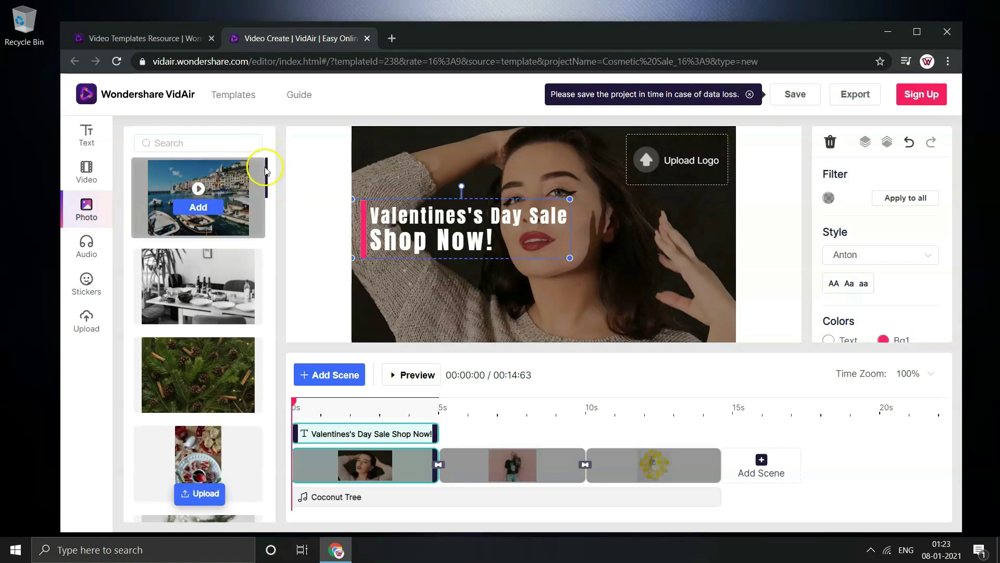
drag(266, 170, 276, 282)
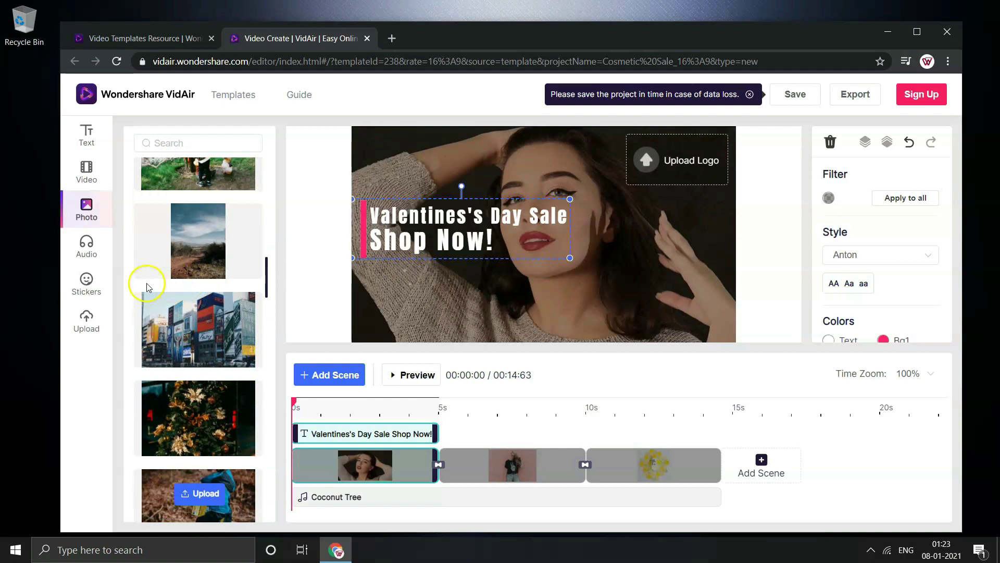
Preview Coconut Tree and Architect of the Future, then replace the music with Architect of the Future
click(87, 252)
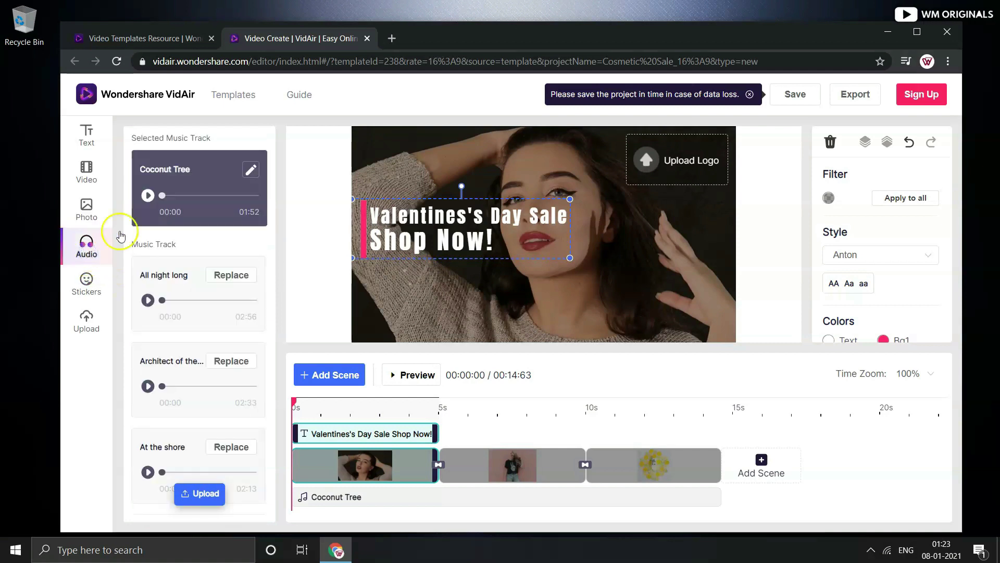
click(149, 196)
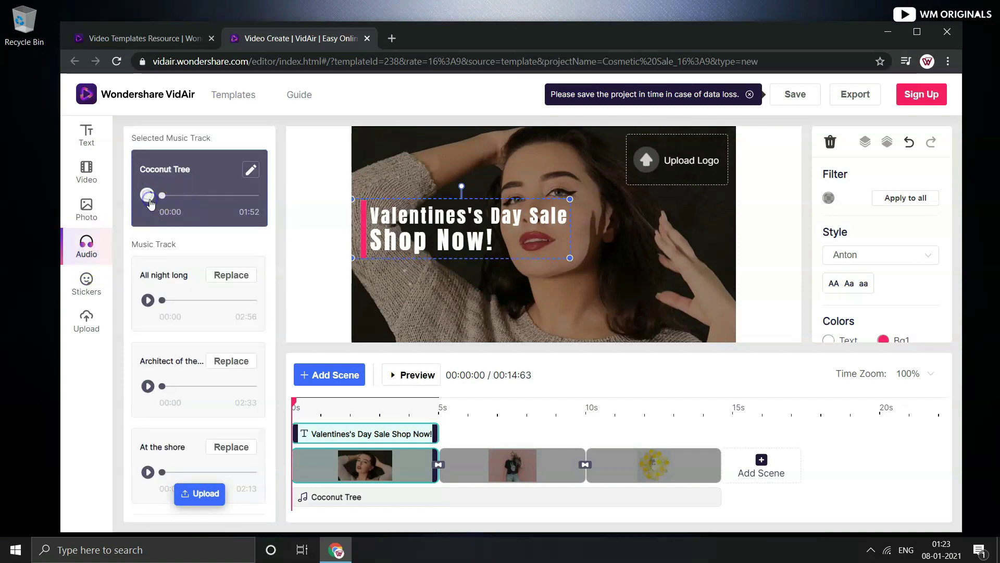
click(182, 187)
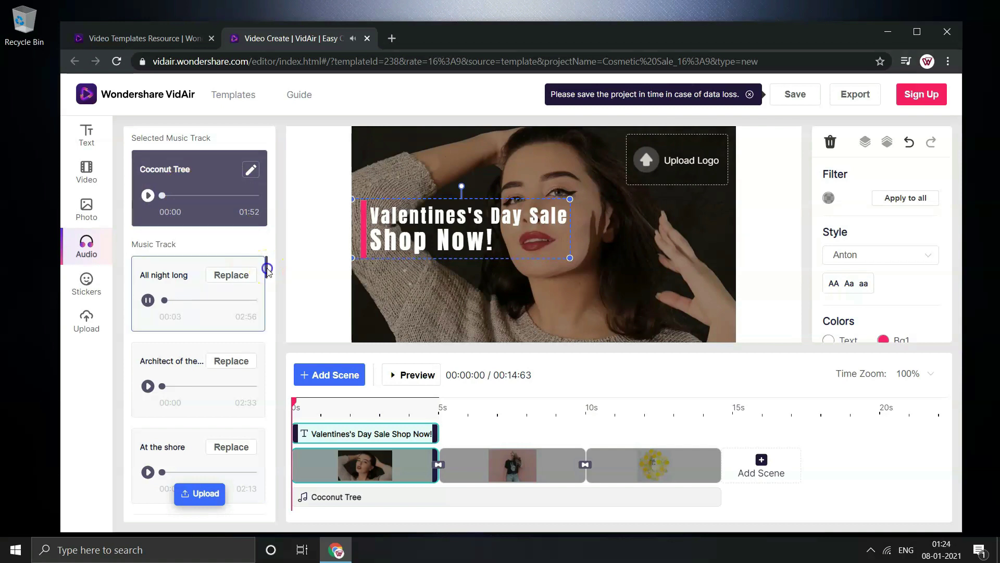
drag(267, 268, 273, 245)
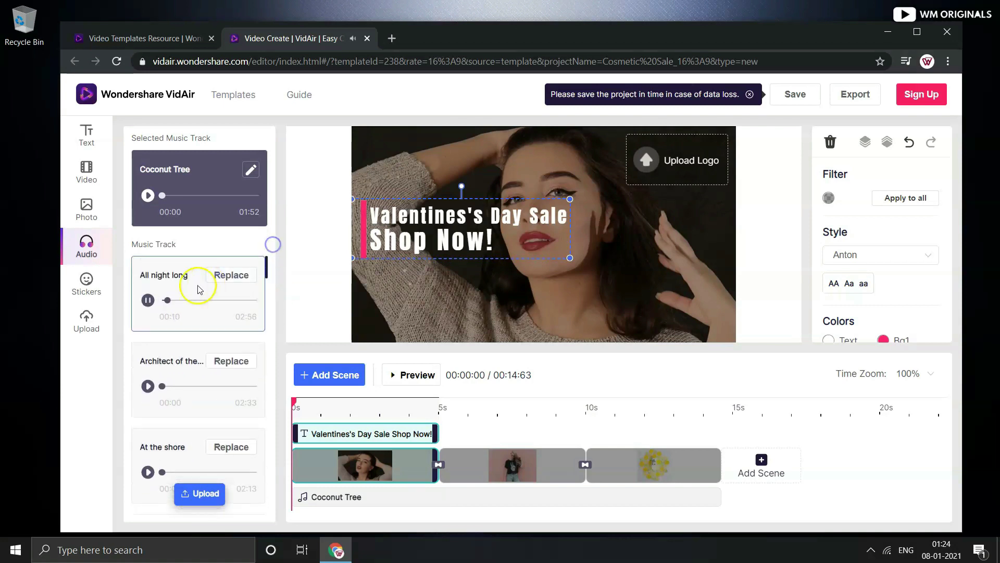
click(147, 386)
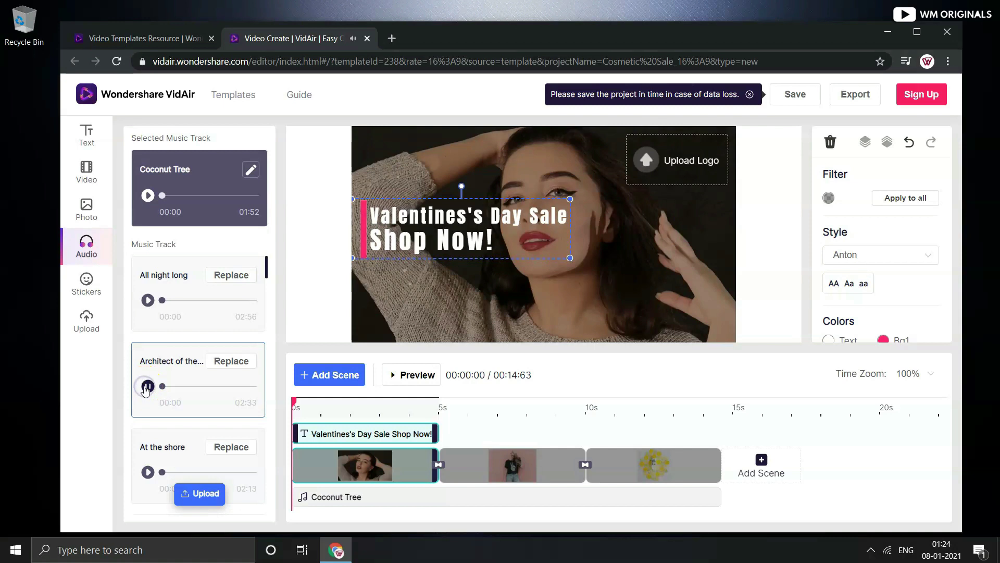
click(227, 363)
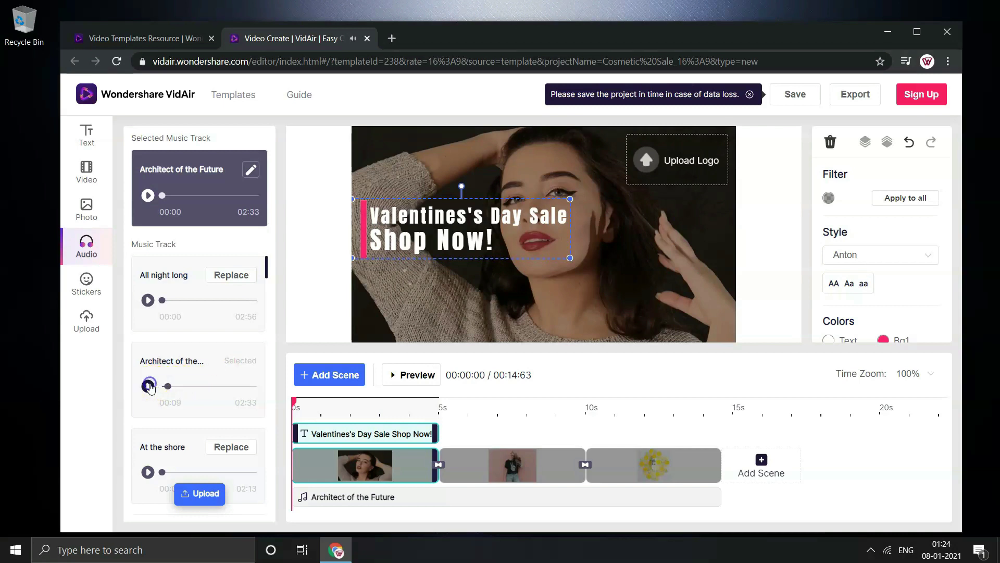
Add the Badge of Love sticker, shrink it, and place it above the 'Valentines's Day Sale Shop Now!' headline
click(94, 286)
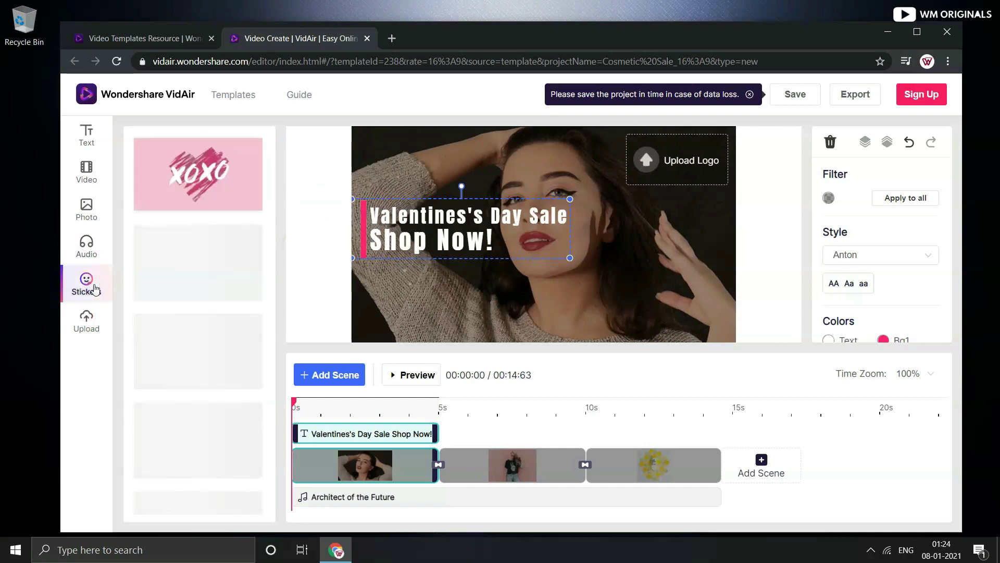
click(198, 256)
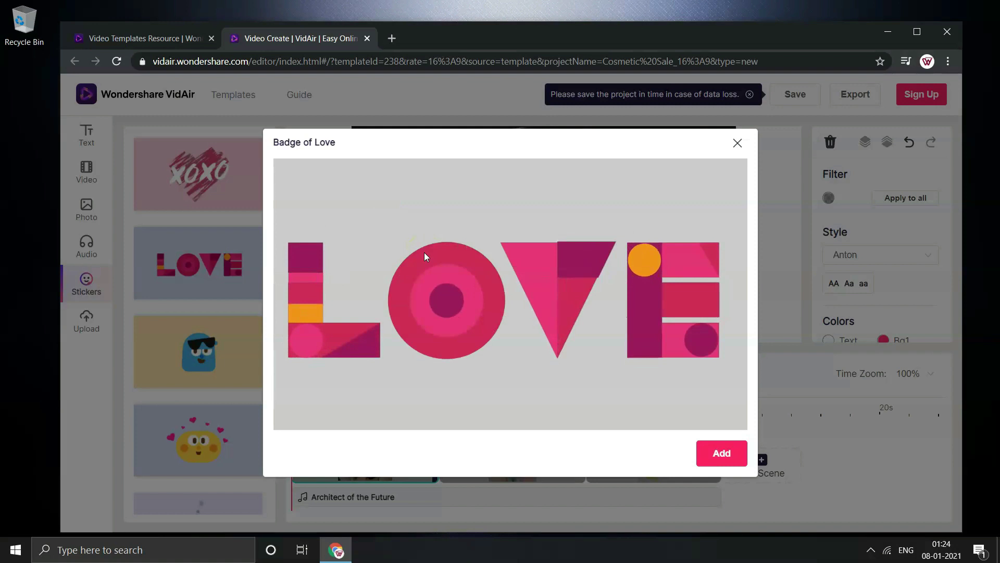
click(719, 453)
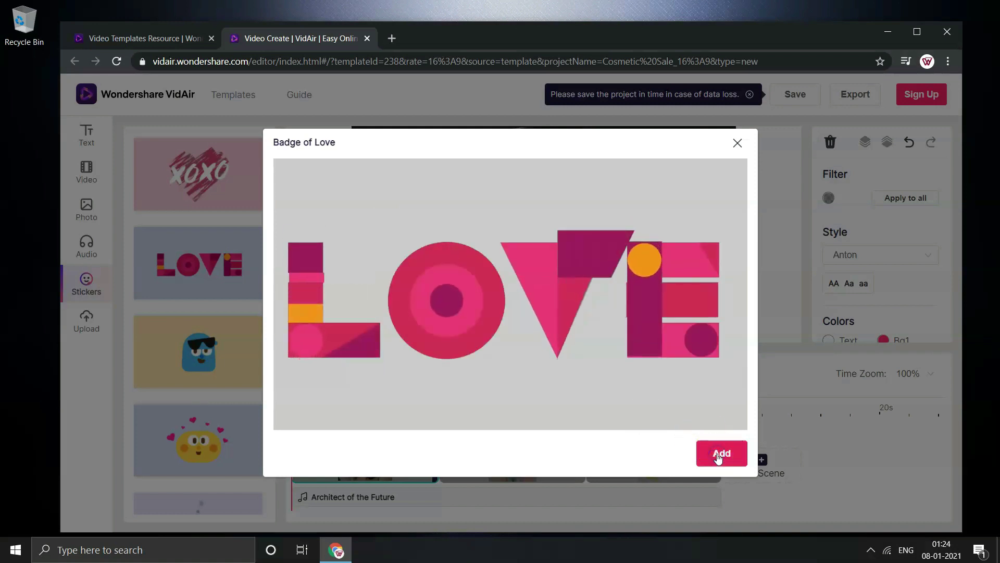
click(555, 281)
drag(672, 284, 650, 277)
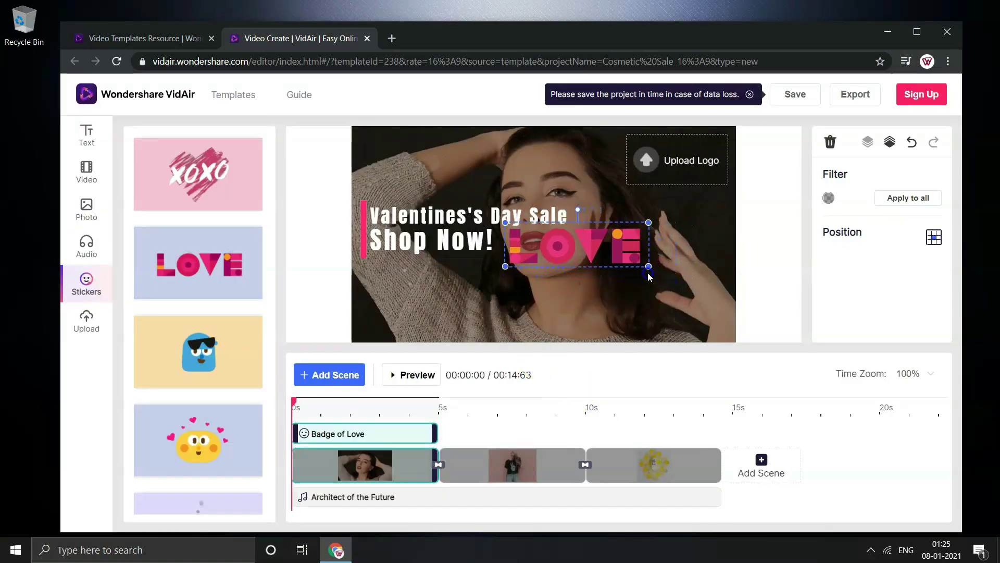
drag(610, 224, 480, 160)
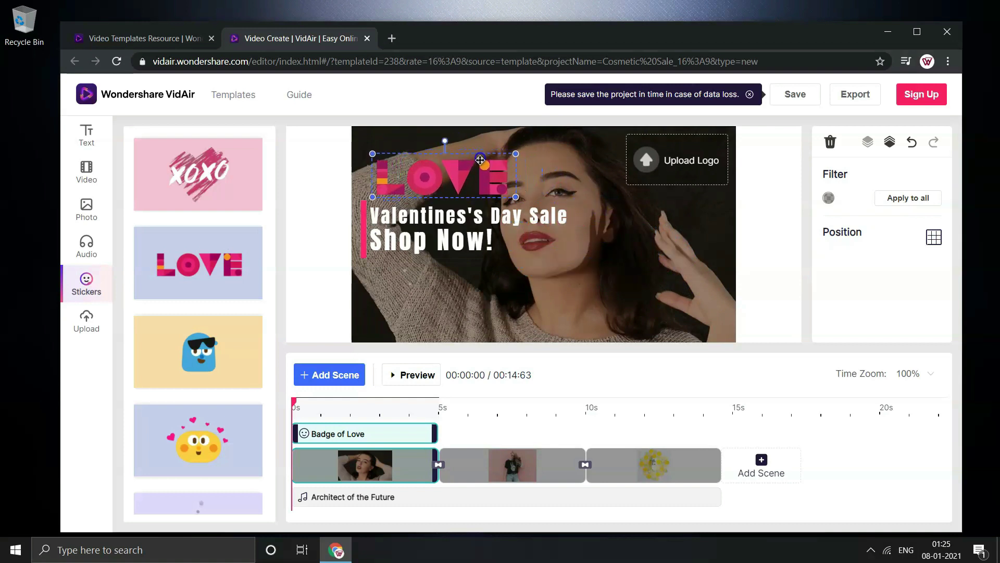
Start editing the third scene's website address text, then cancel so it stays unchanged
click(513, 465)
click(625, 465)
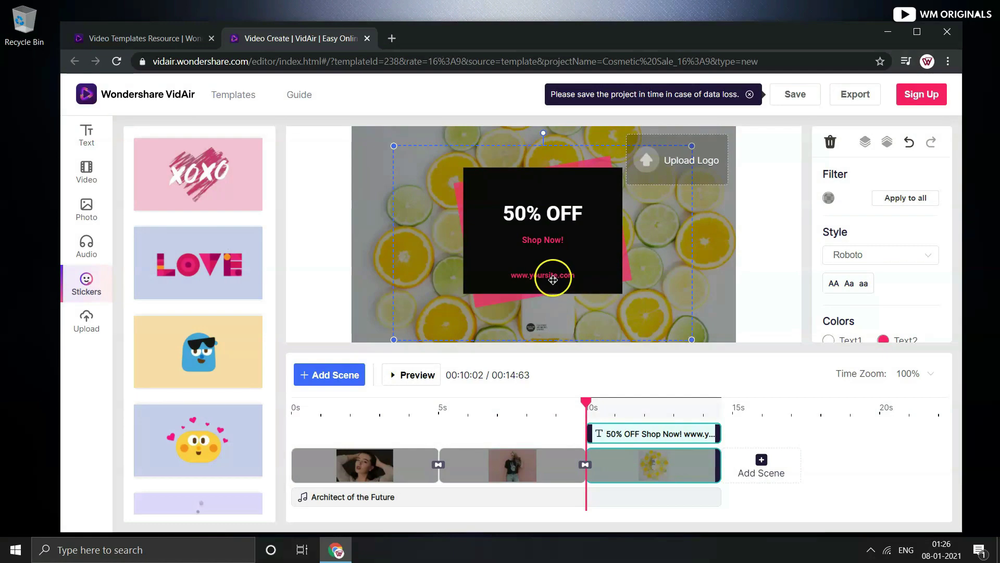
double_click(553, 274)
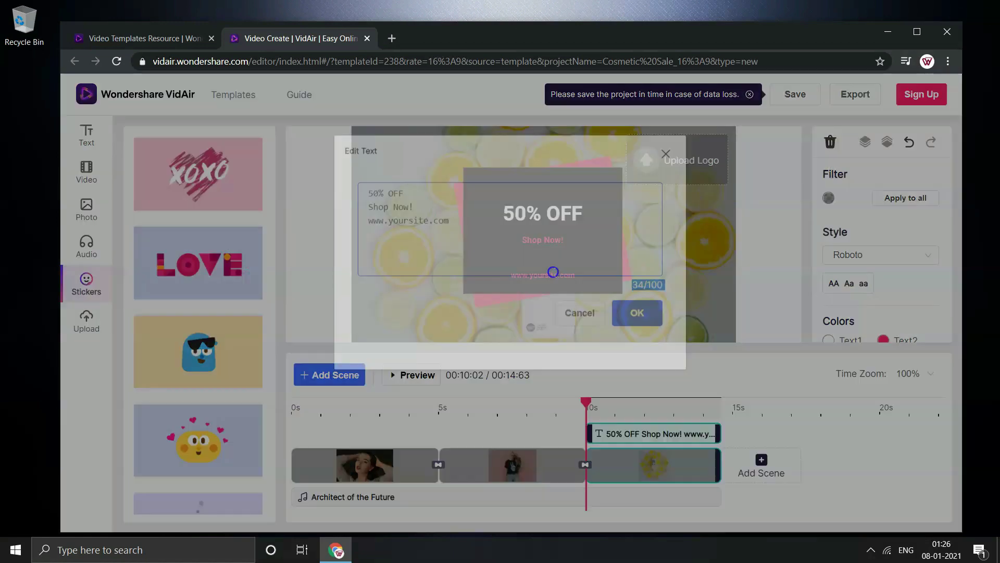
drag(389, 229, 406, 232)
text(wmoriginals.in)
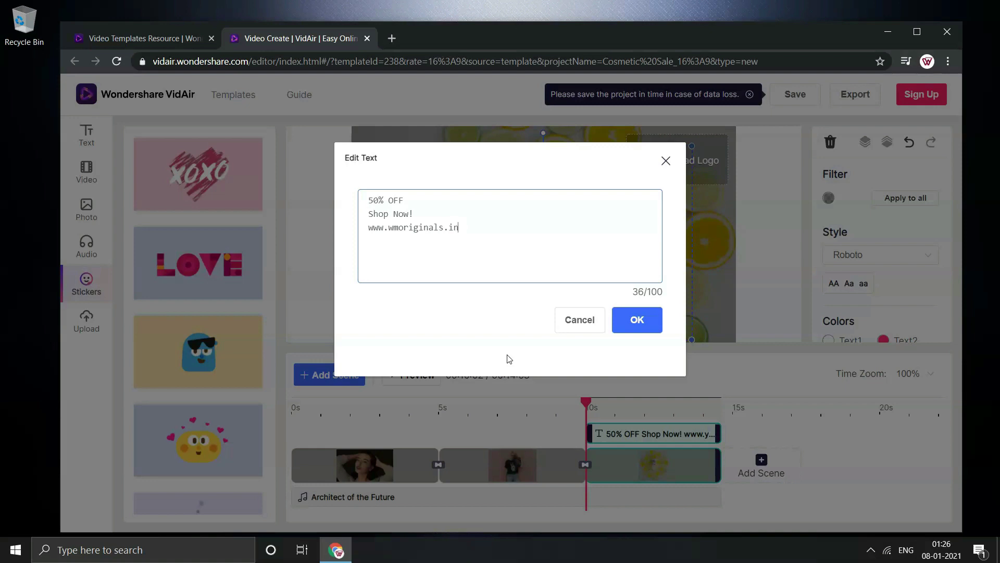
click(579, 319)
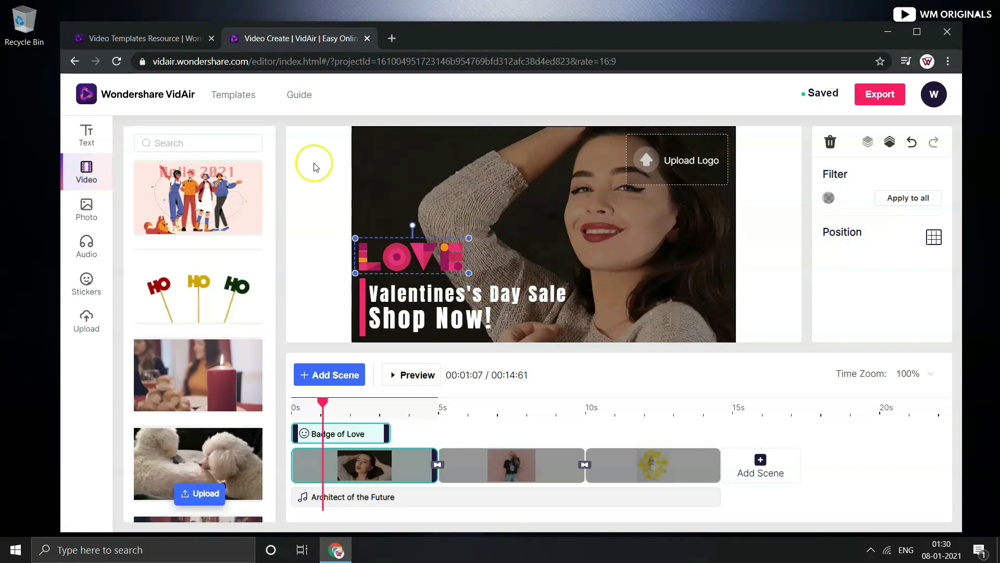
Export the video, download it as MyVidAirVideo01082021531.mp4, and open the downloaded file
click(877, 101)
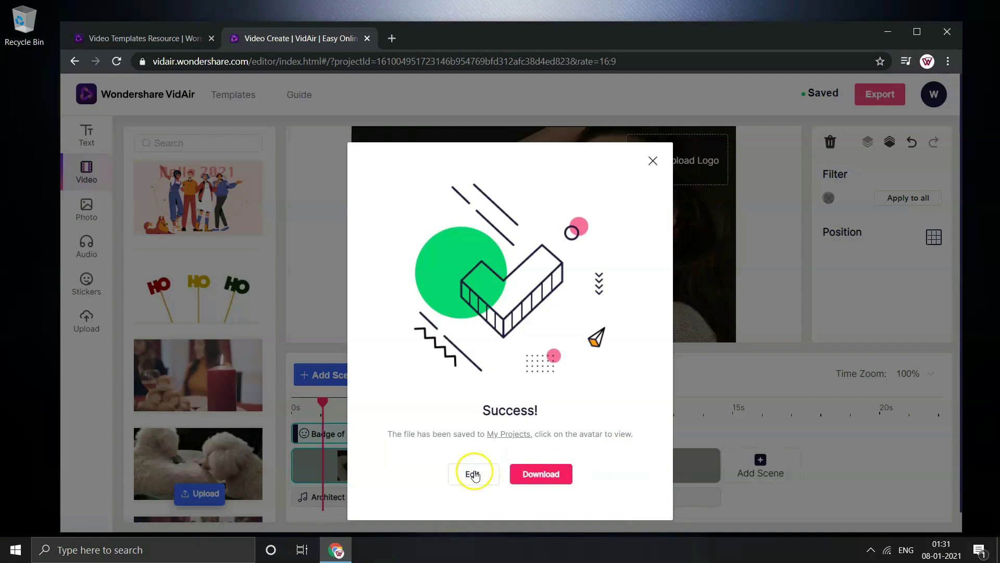
click(548, 472)
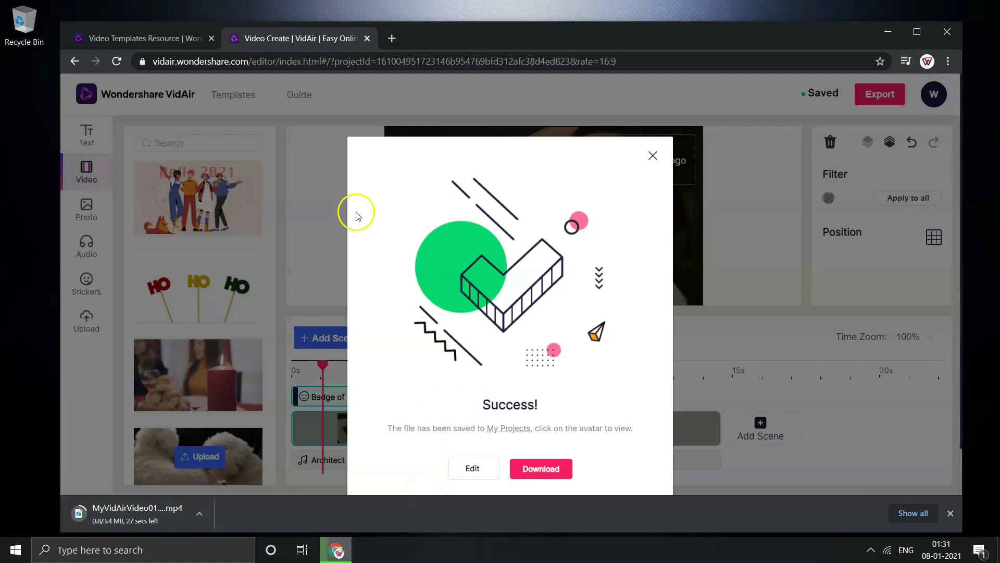
click(653, 155)
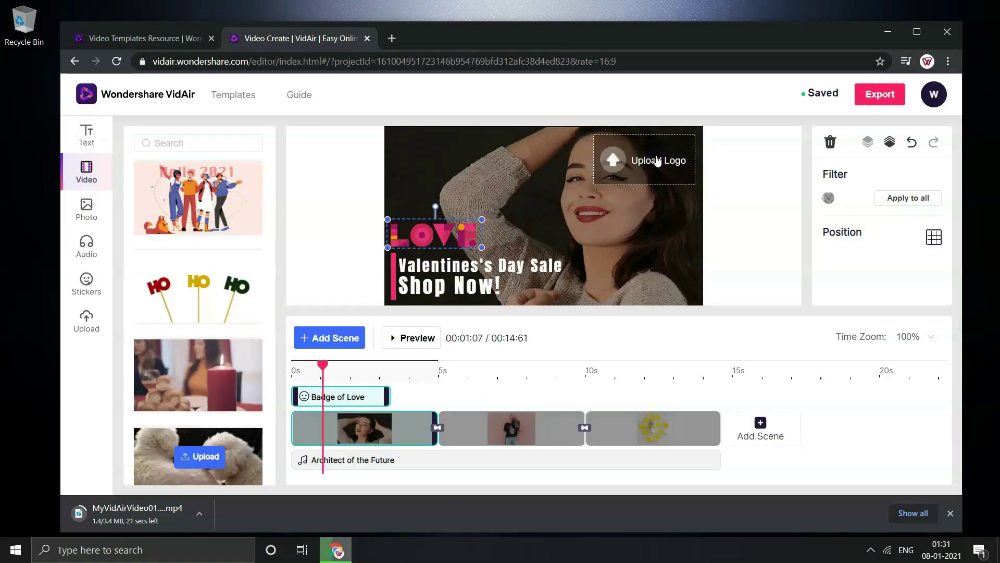
click(139, 512)
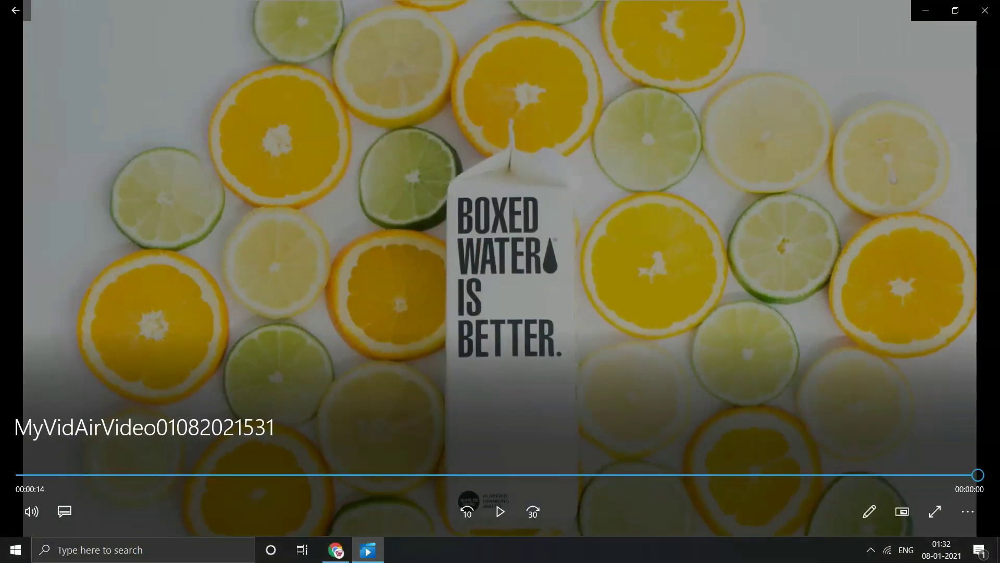
Close Movies & TV after the 14-second promo finishes playing
click(980, 8)
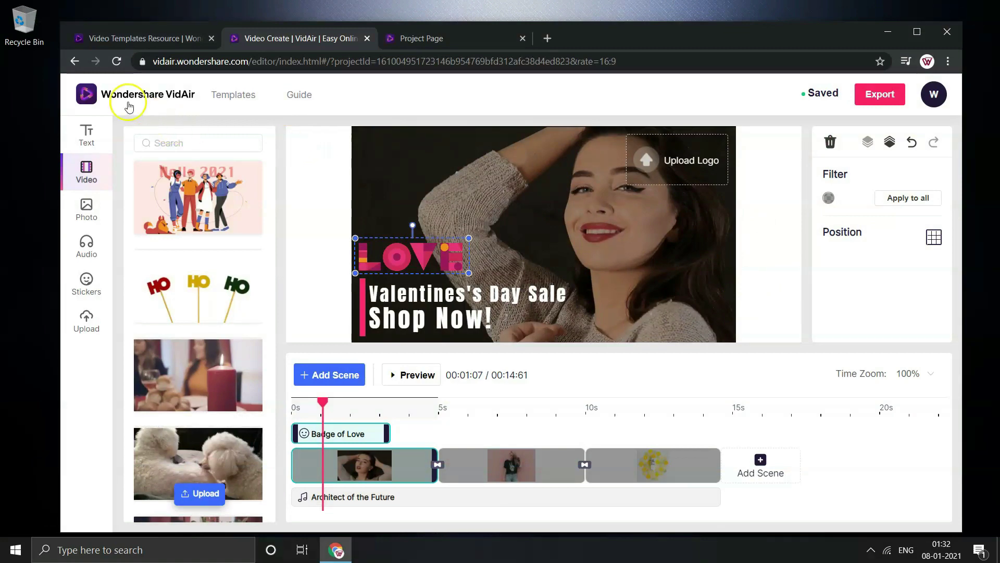
Open the VidAir homepage from the logo and close the Video Templates Resource and Video Create tabs
click(91, 95)
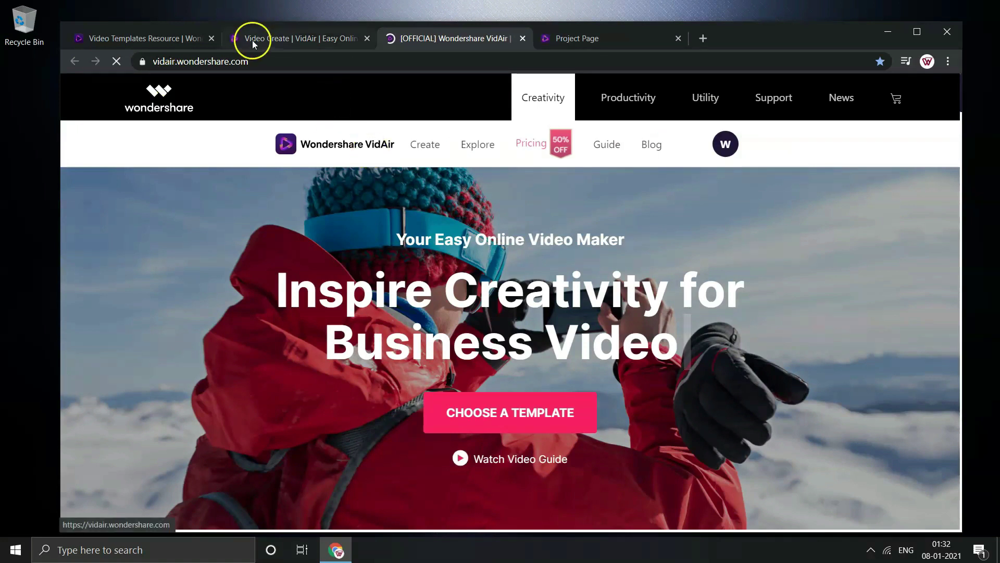
click(211, 38)
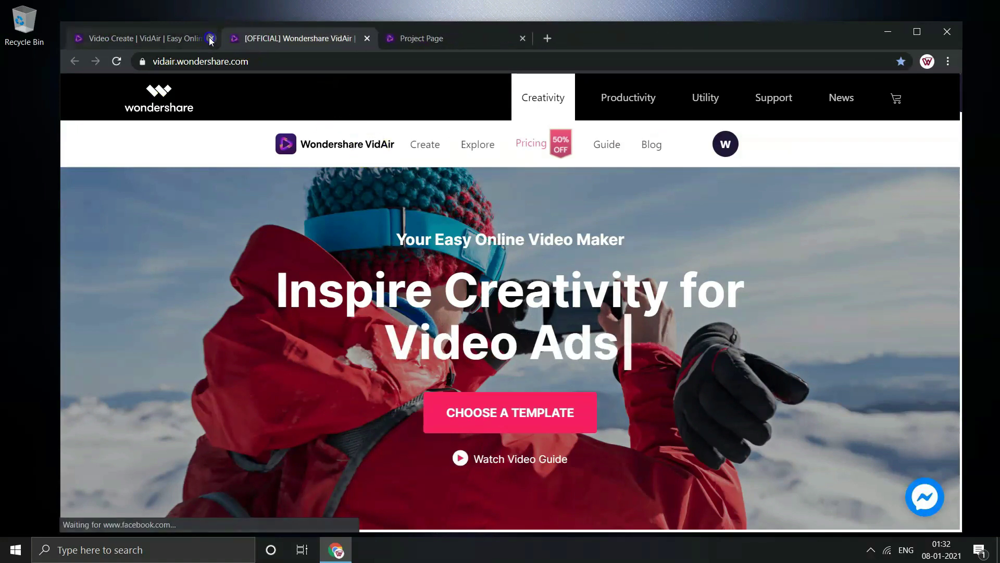
click(210, 39)
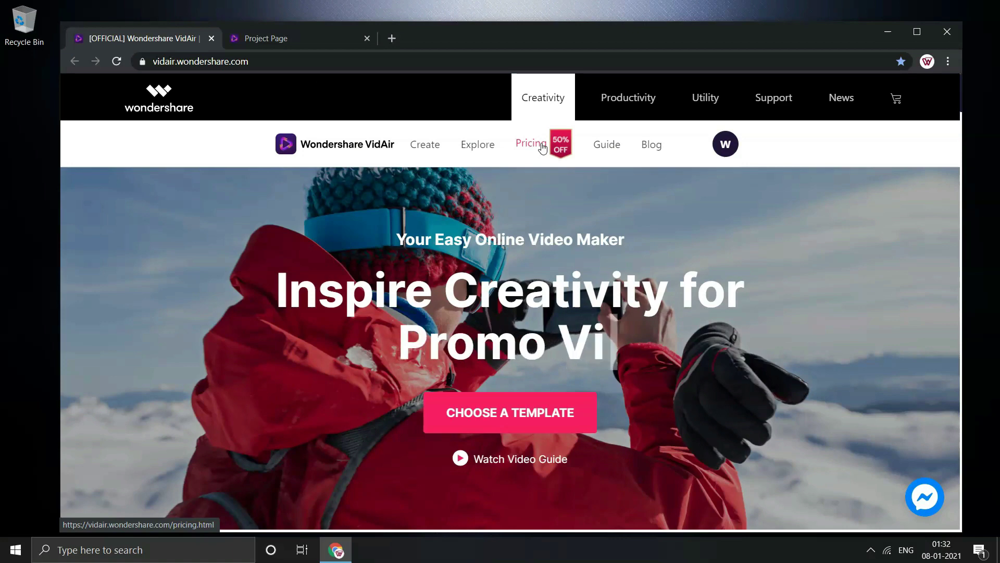
Show the Free $0, Annual $5.99/month and Monthly $9.99/month plans with their feature lists
click(542, 146)
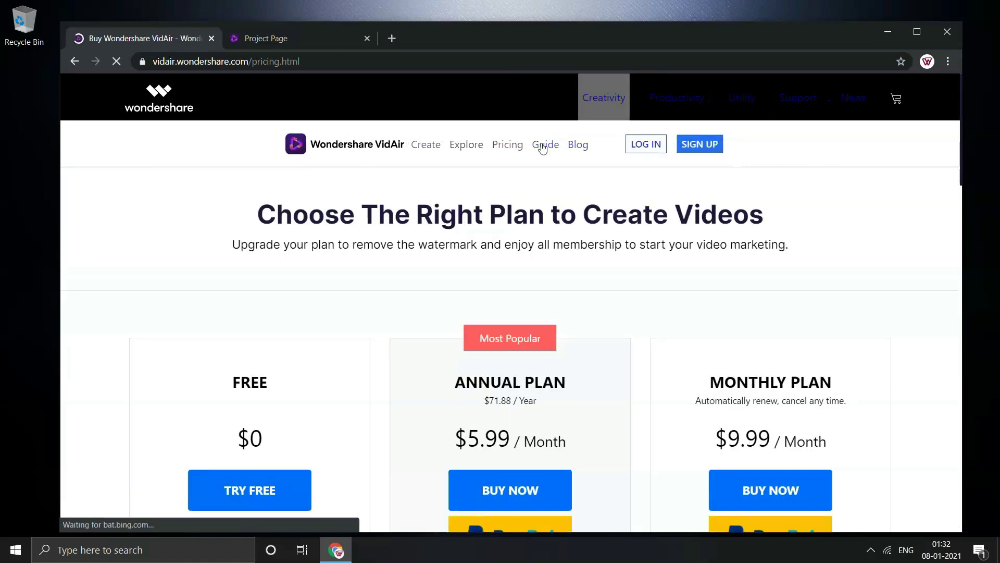
scroll(141, 308, down, 4)
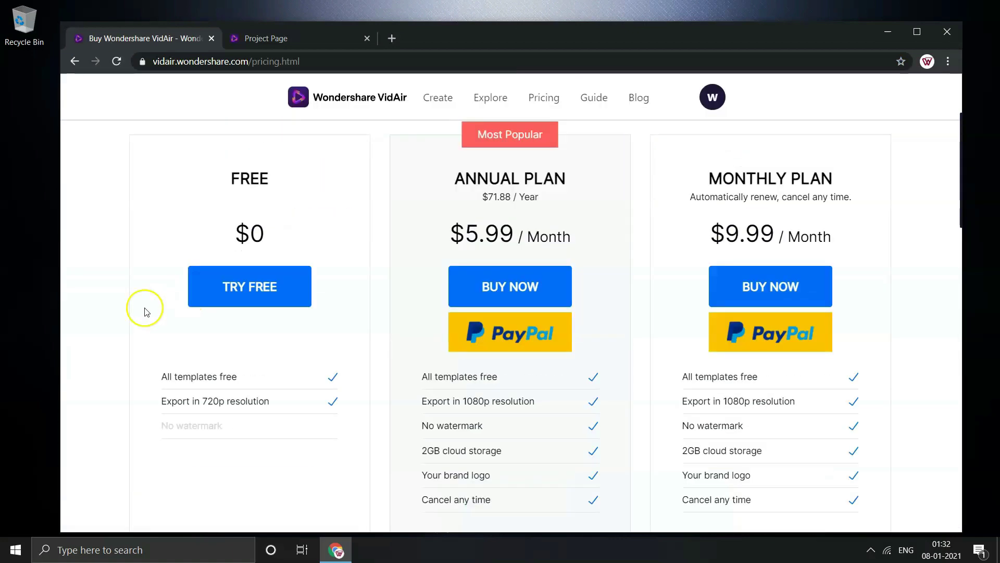